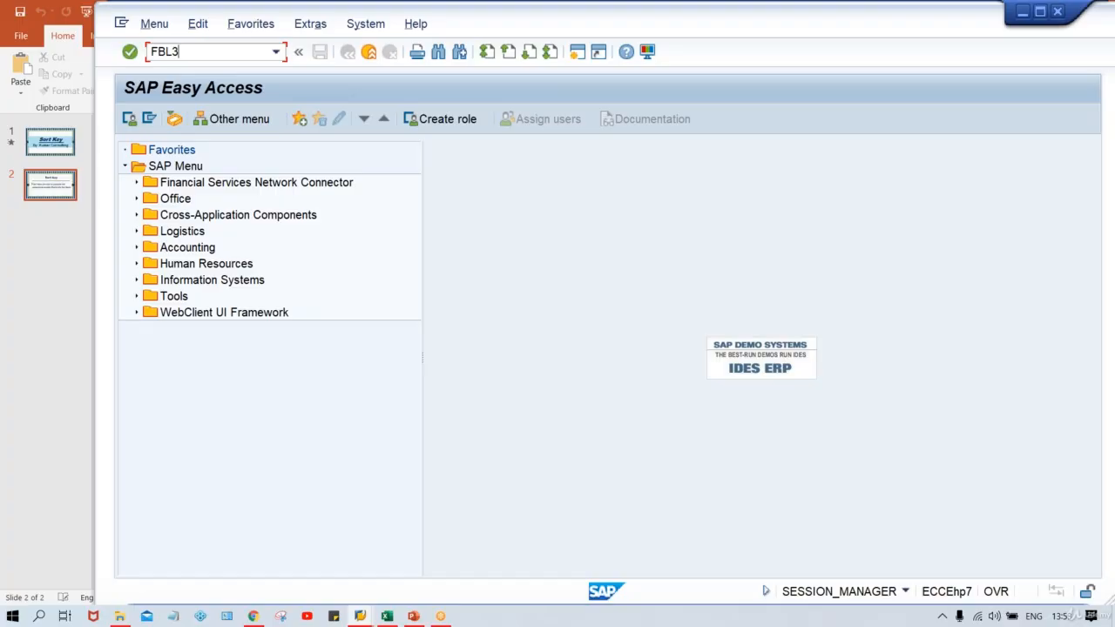
# Open transaction FBL3N and set the G/L account to 1000.
pyautogui.write('N')
pyautogui.press('Return')
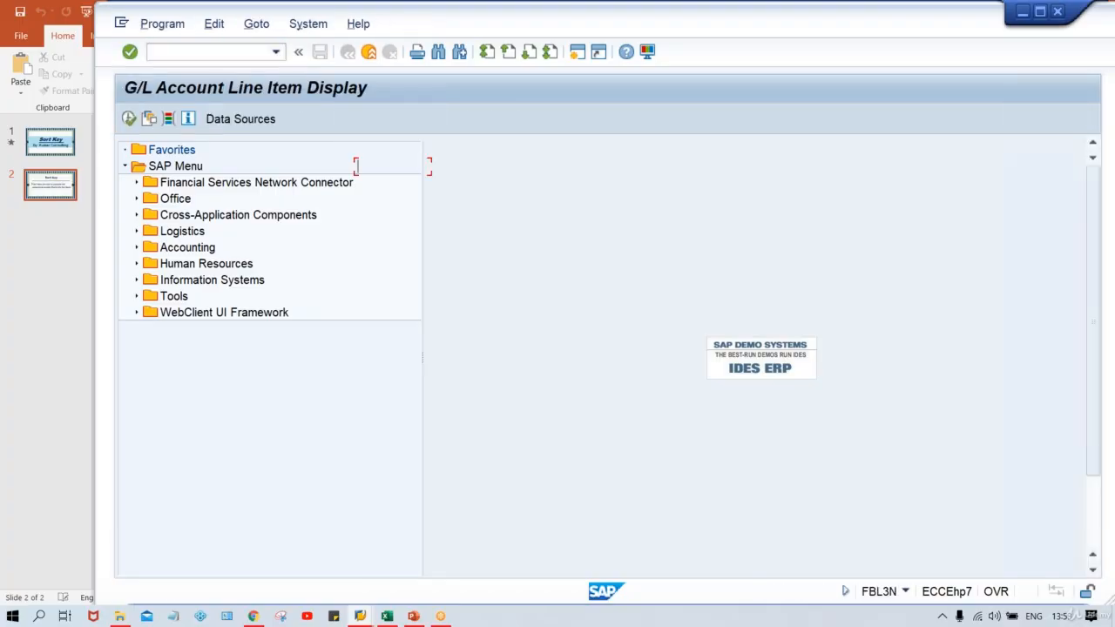
pyautogui.write('4000')
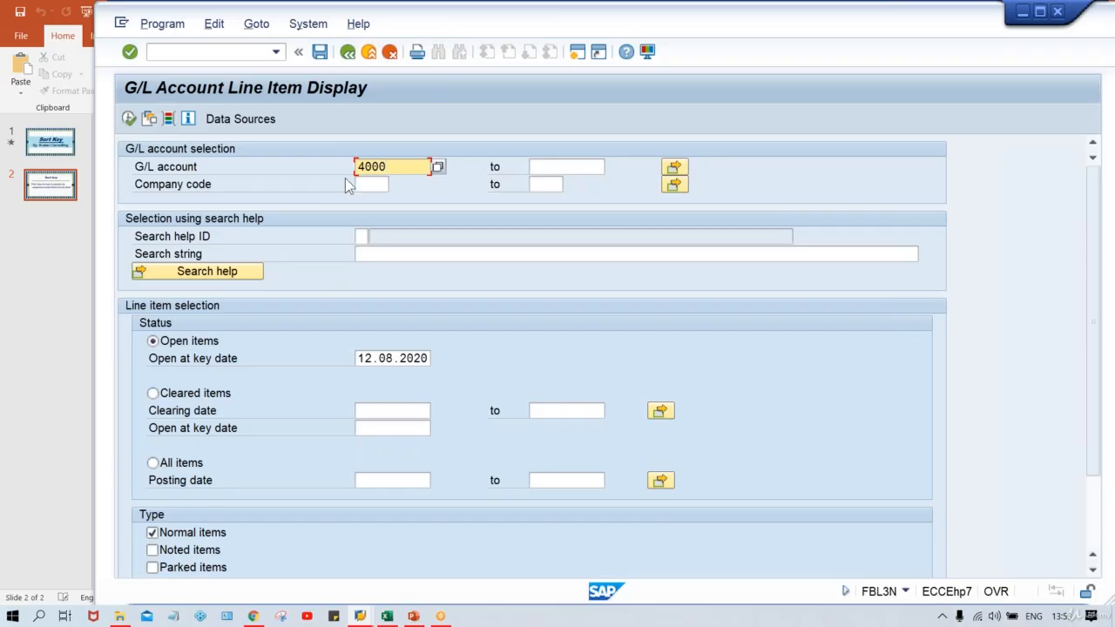
pyautogui.press('BackSpace')
pyautogui.press('BackSpace')
pyautogui.press('BackSpace')
pyautogui.press('BackSpace')
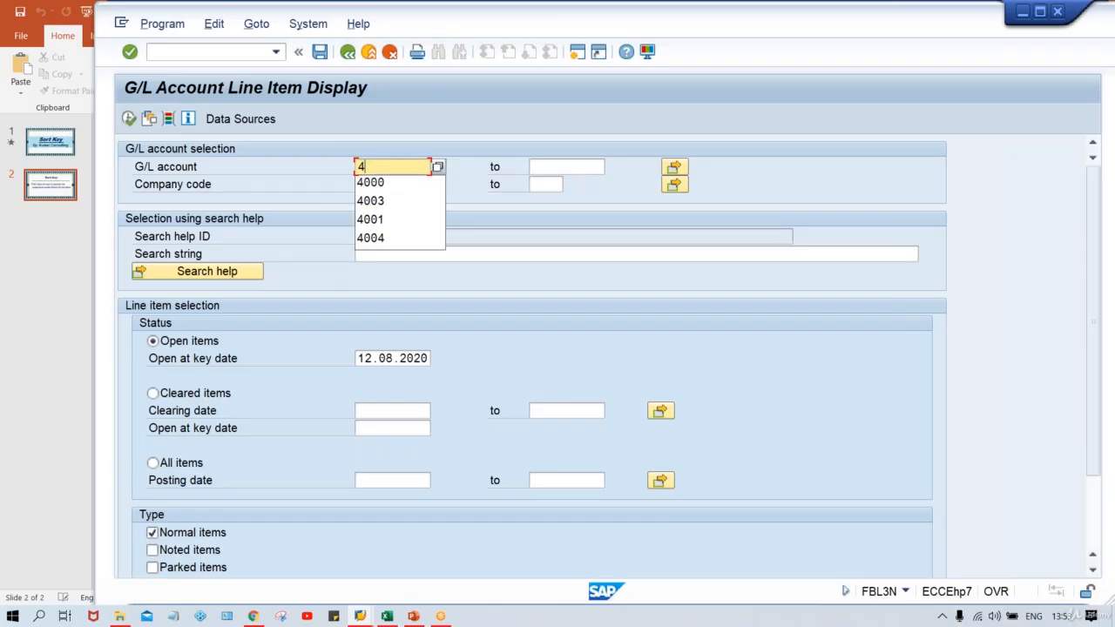
pyautogui.write('1000')
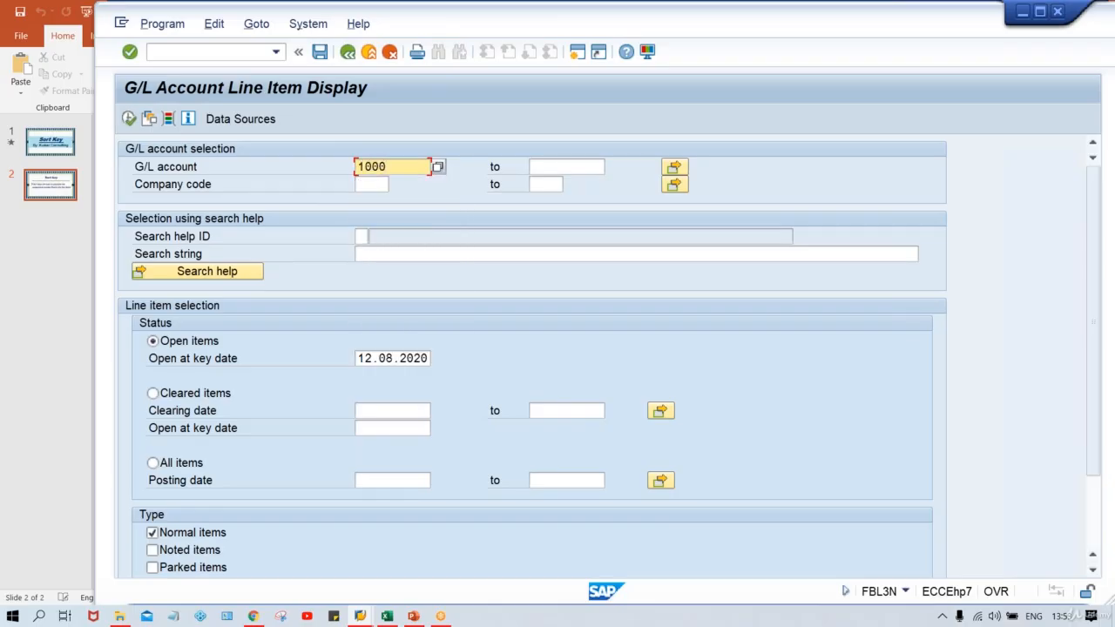
# Set the company code to TM00 and display the account's open line items.
pyautogui.click(371, 184)
pyautogui.write('TM0')
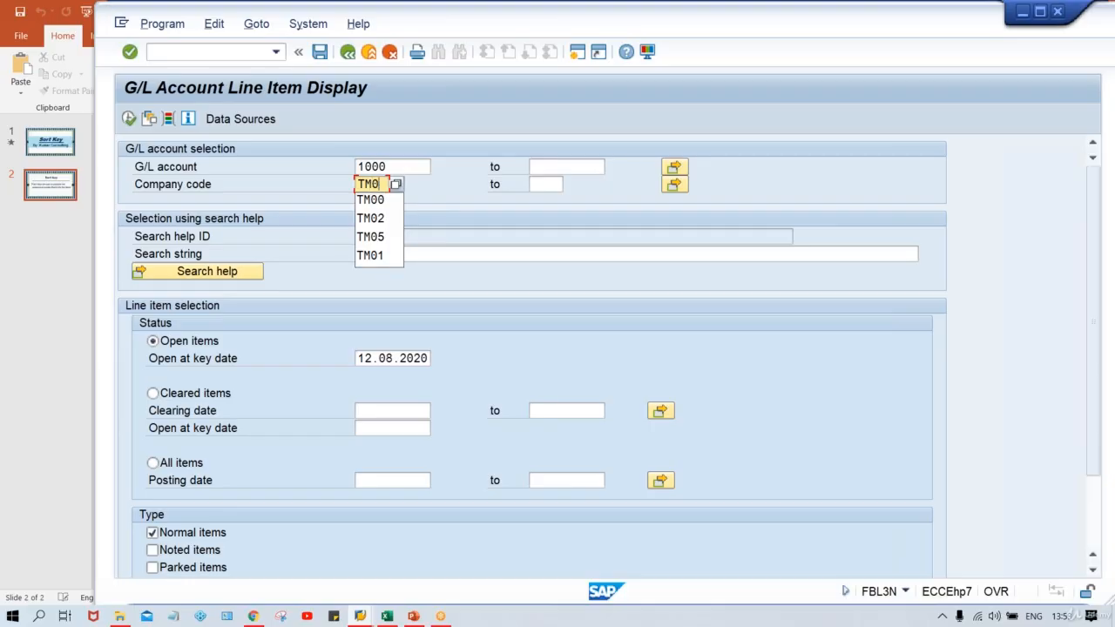
pyautogui.write('0')
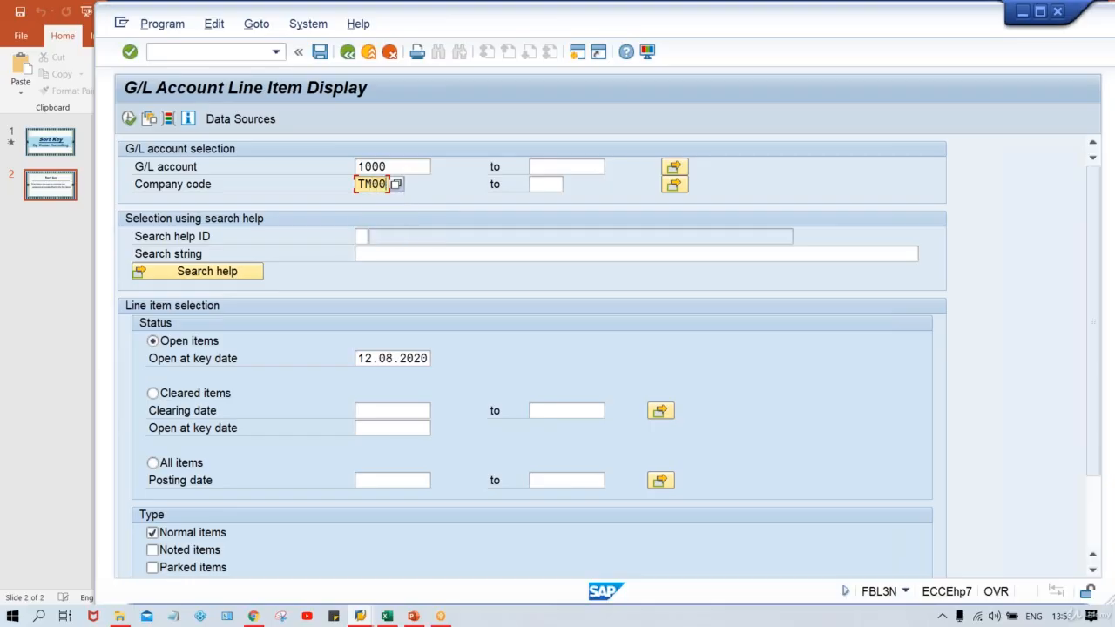
pyautogui.click(128, 119)
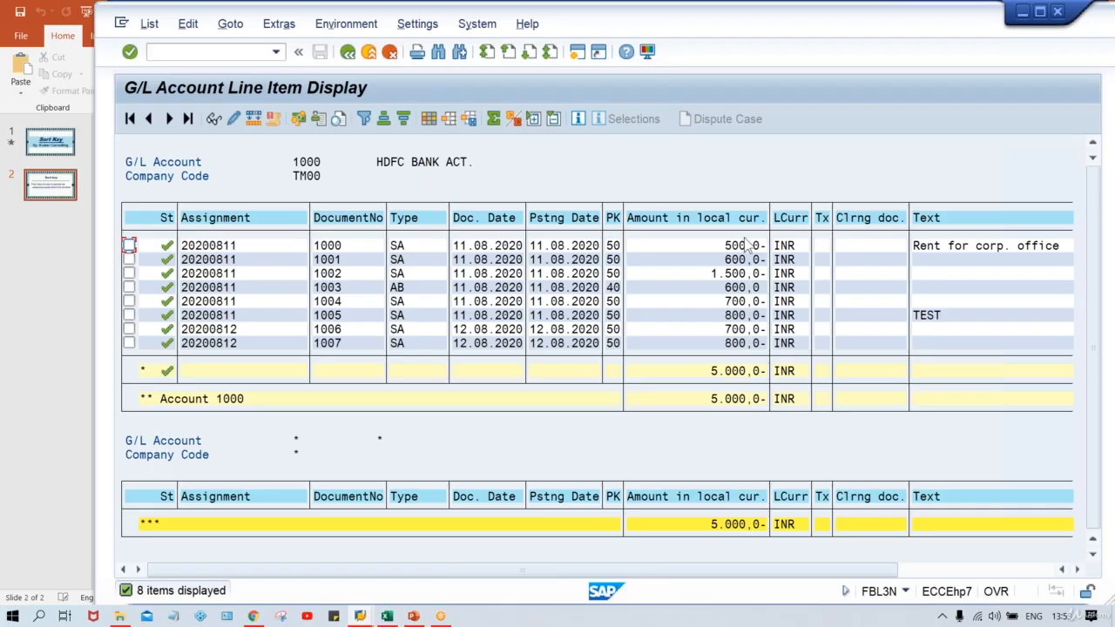
# Open a new session and start transaction FS00 to edit G/L accounts centrally.
pyautogui.click(709, 247)
pyautogui.click(978, 247)
pyautogui.click(577, 56)
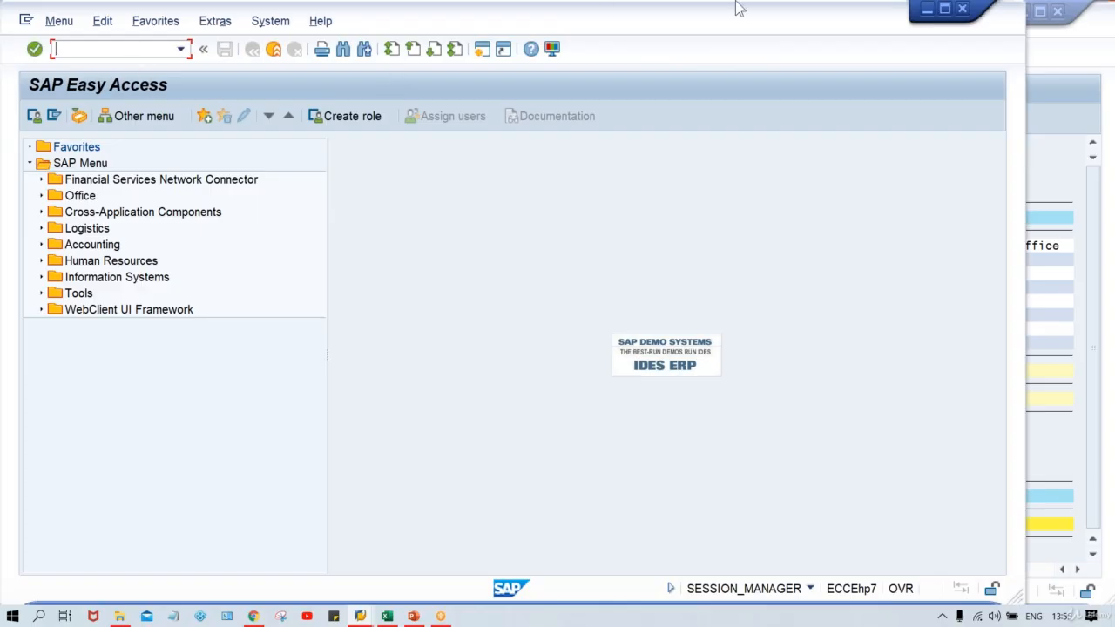
pyautogui.moveTo(686, 28); pyautogui.dragTo(737, 27)
pyautogui.write('FS00')
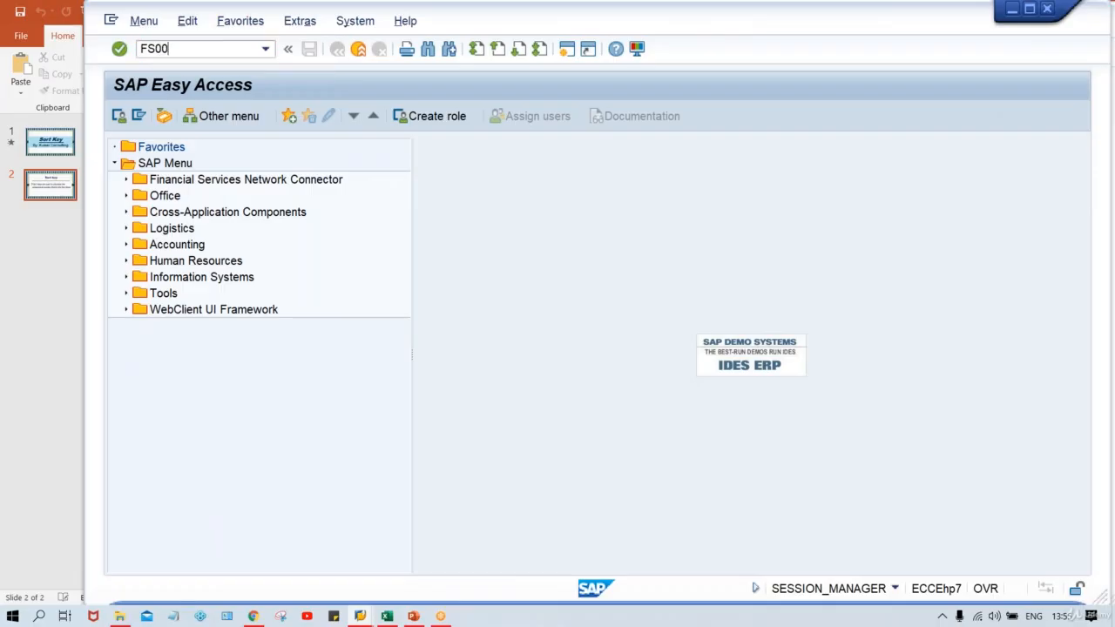
pyautogui.press('Return')
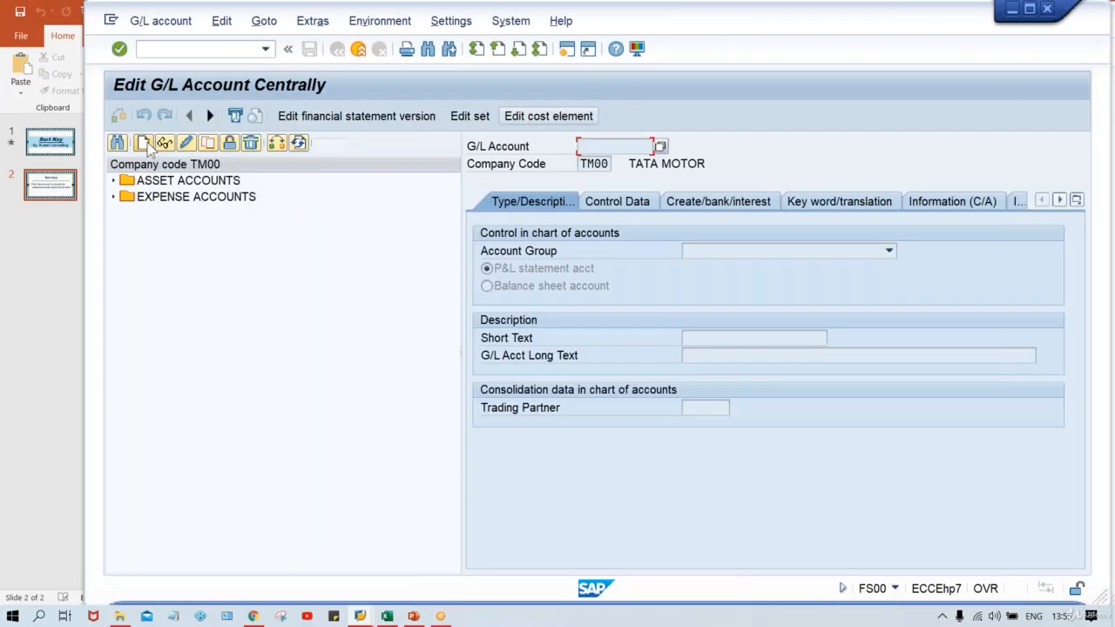
# Display G/L account 1000, HDFC BANK ACT., from the asset accounts and examine the sort key in its control data.
pyautogui.click(185, 183)
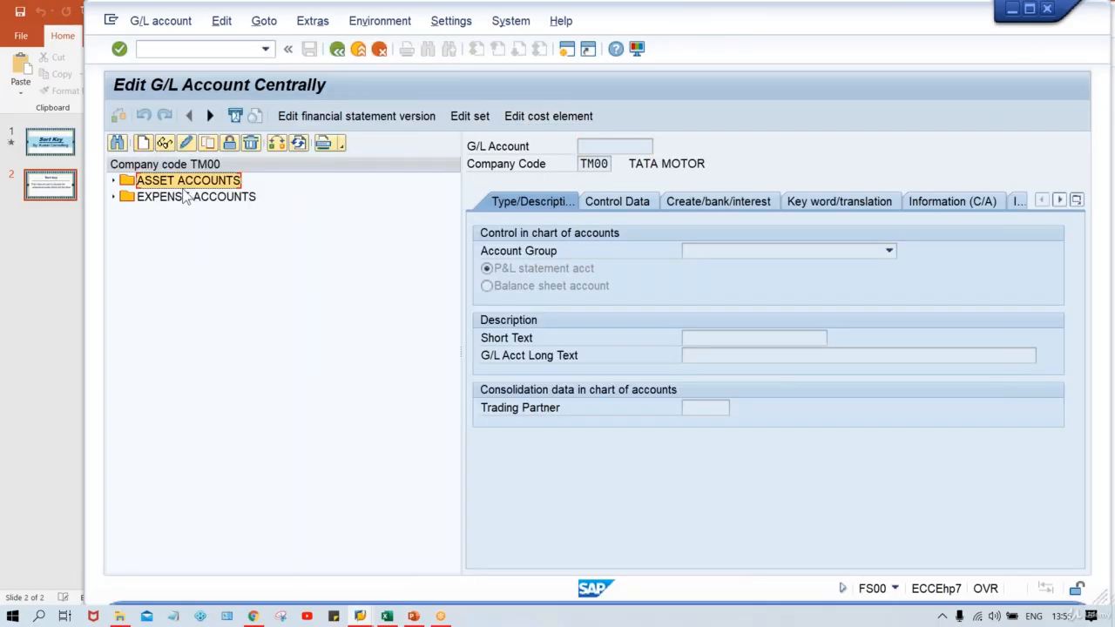
pyautogui.doubleClick(185, 183)
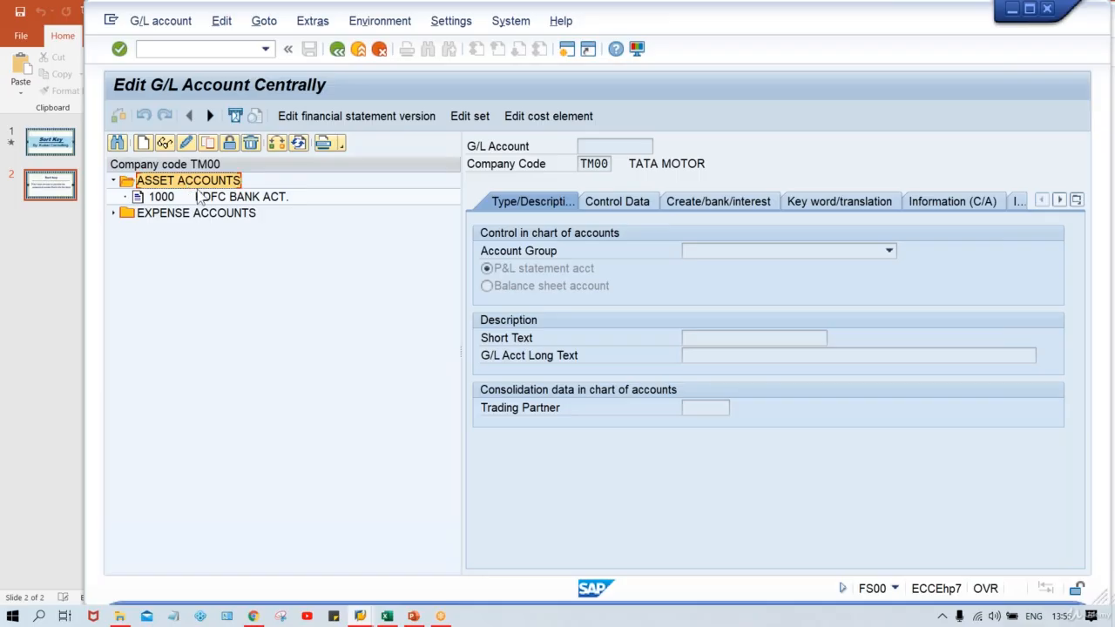
pyautogui.click(207, 198)
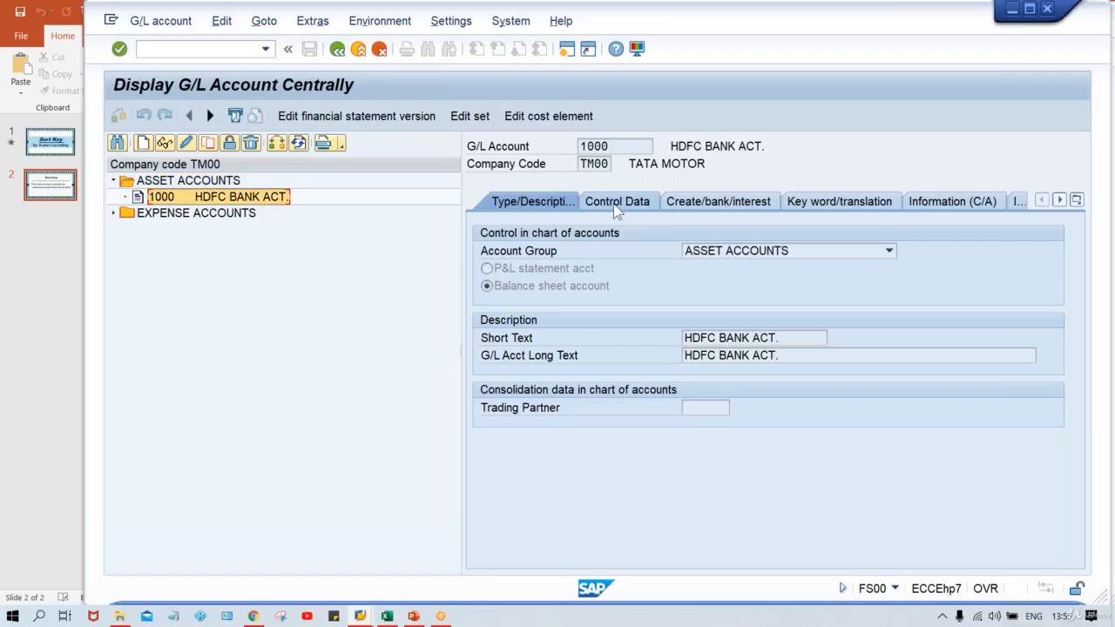
pyautogui.click(613, 206)
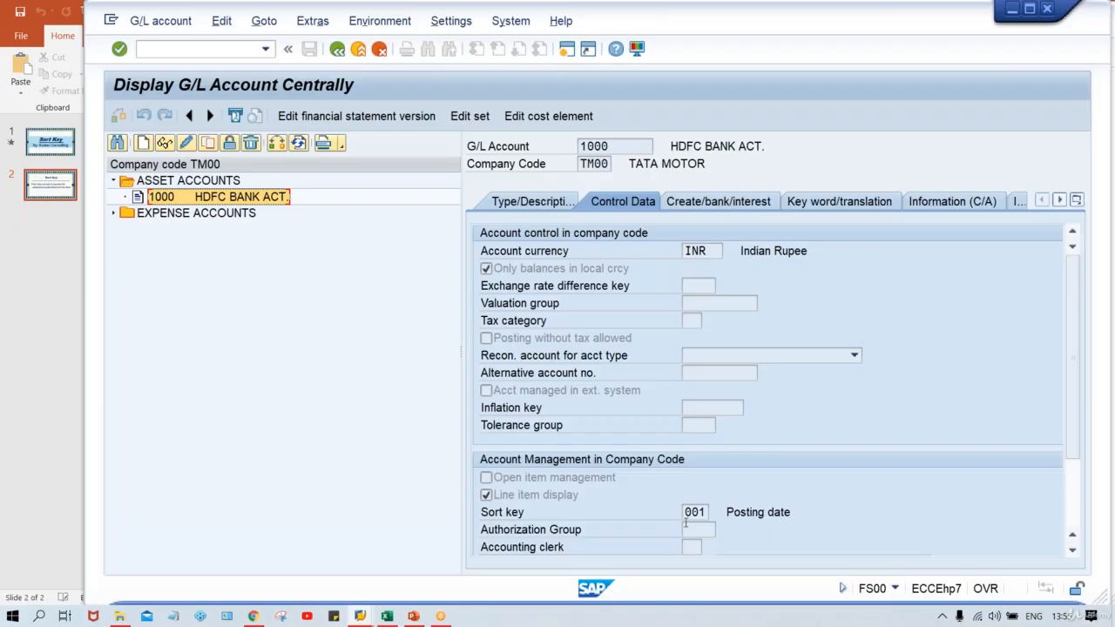
pyautogui.moveTo(796, 514); pyautogui.dragTo(725, 514)
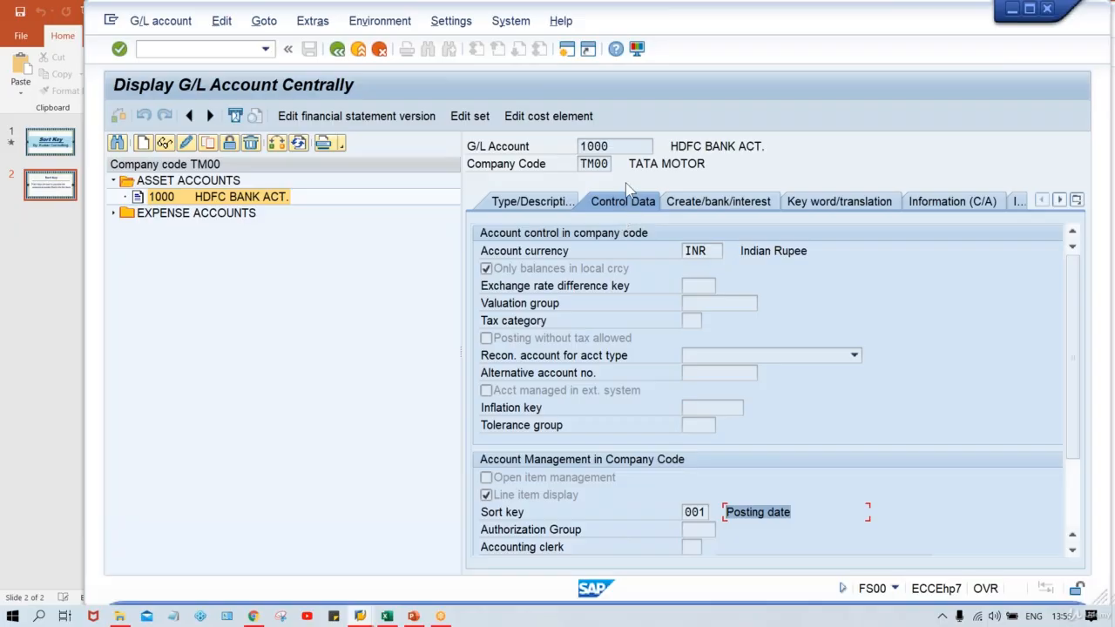
pyautogui.click(610, 147)
pyautogui.moveTo(610, 146); pyautogui.dragTo(567, 148)
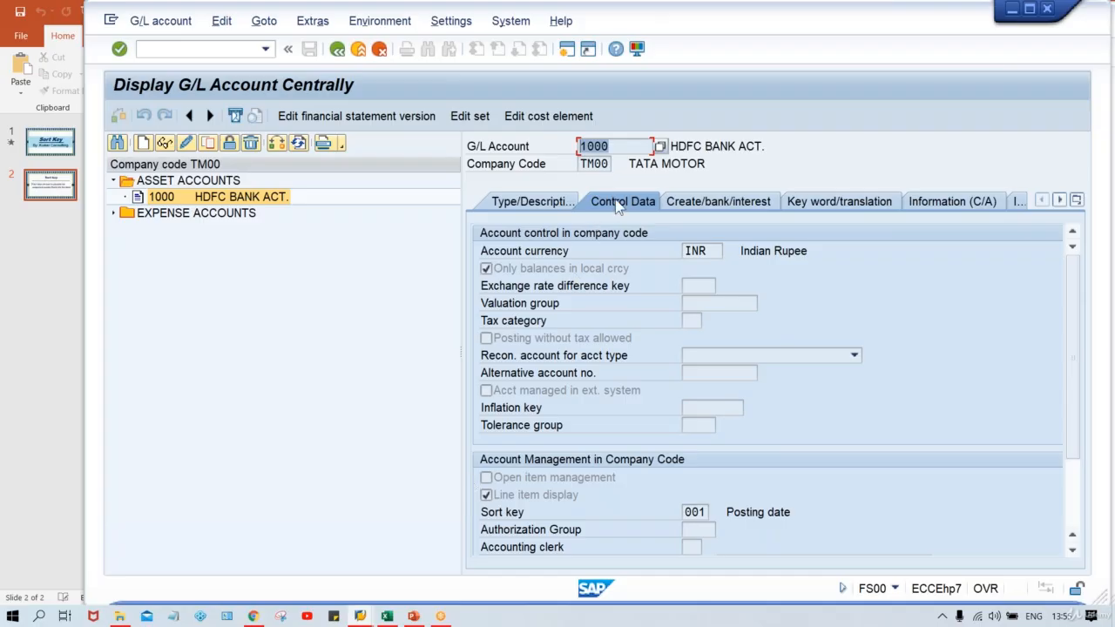
pyautogui.click(695, 513)
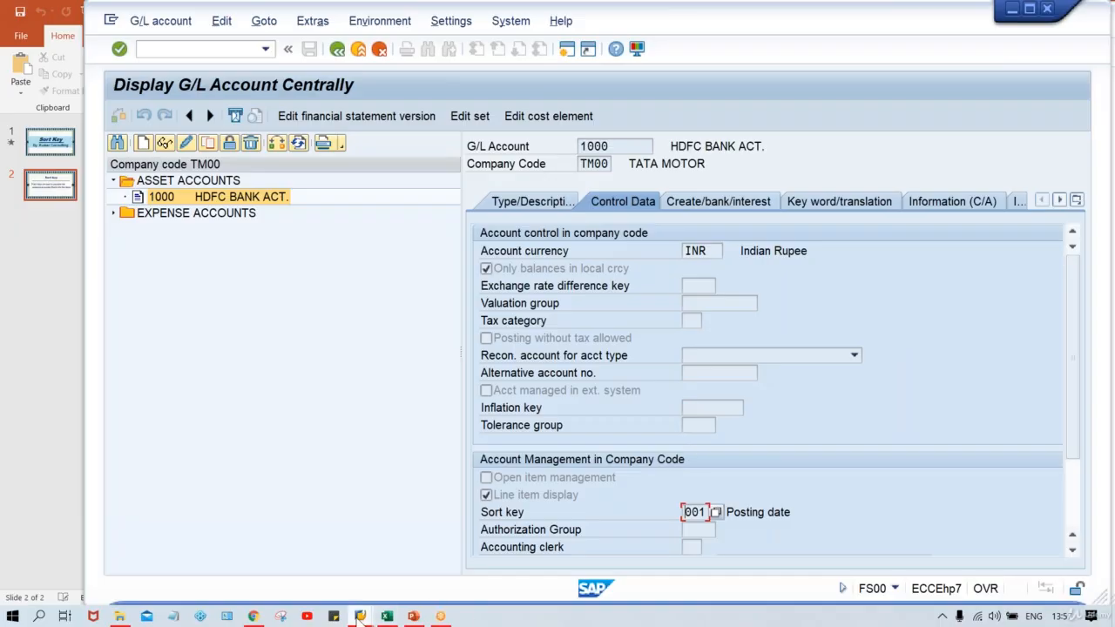
# Change the sort key of G/L account 1000 to 002, Doc.no., fiscal year, and save the account.
pyautogui.moveTo(360, 616)
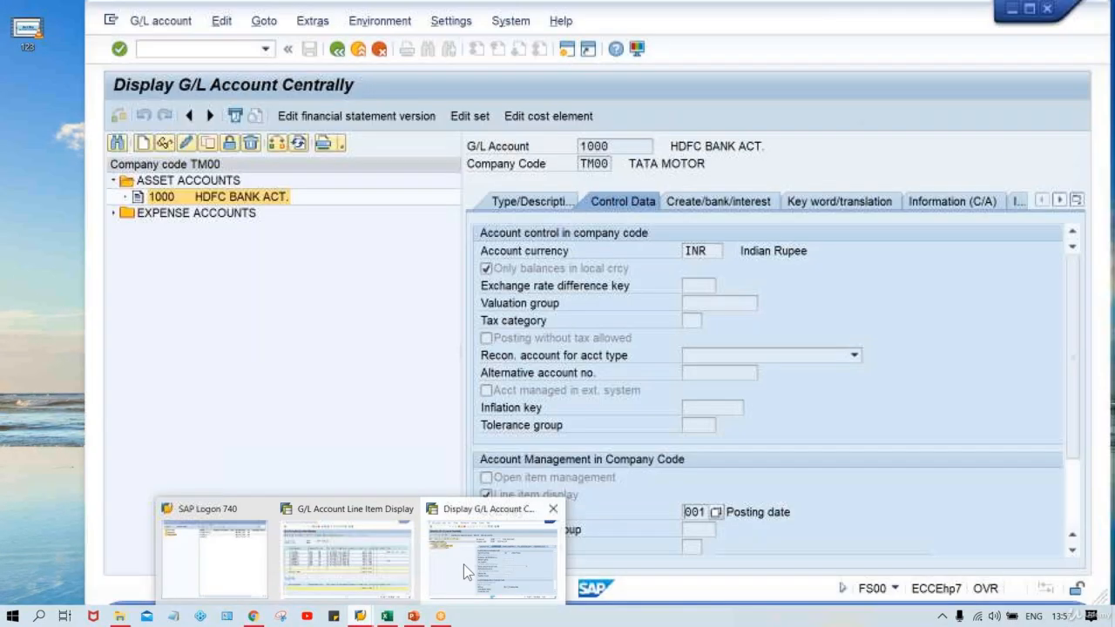
pyautogui.click(462, 564)
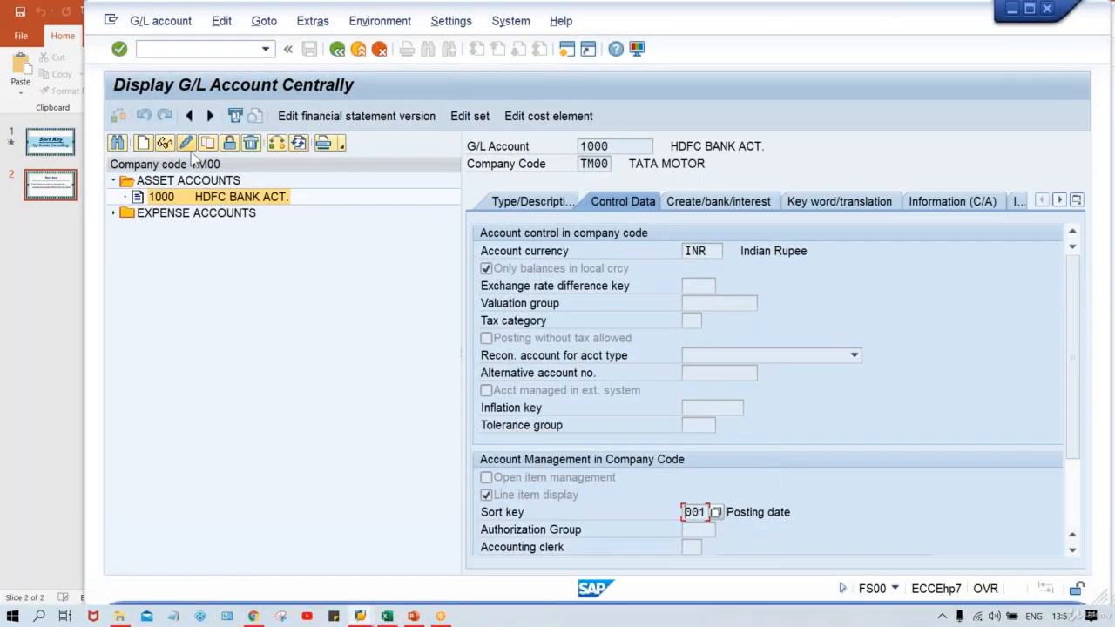
pyautogui.click(187, 144)
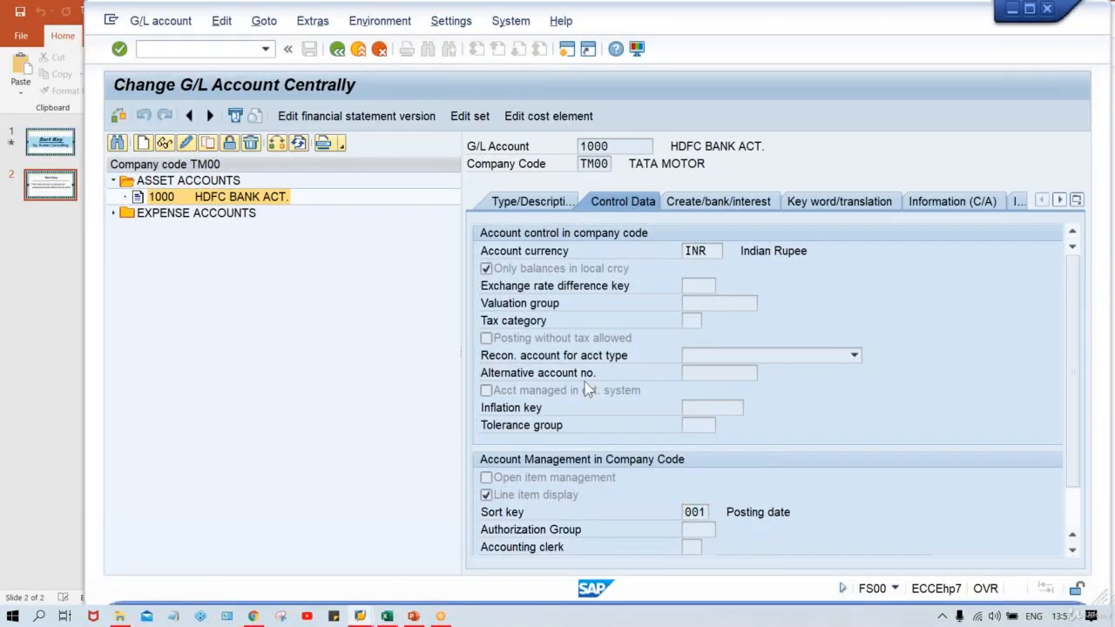
pyautogui.click(701, 513)
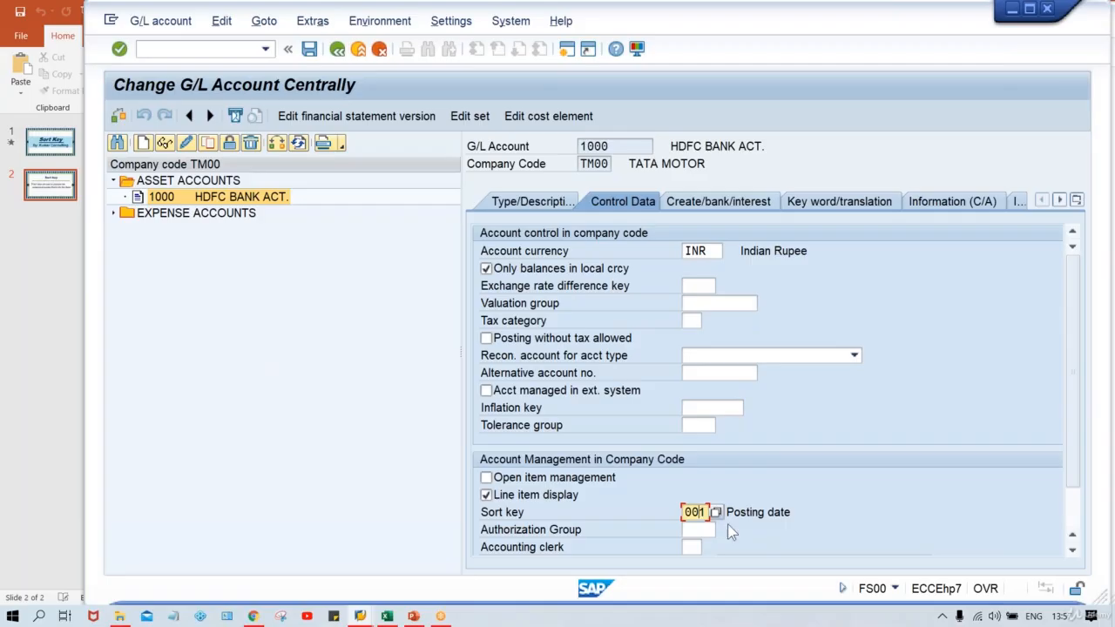
pyautogui.click(717, 513)
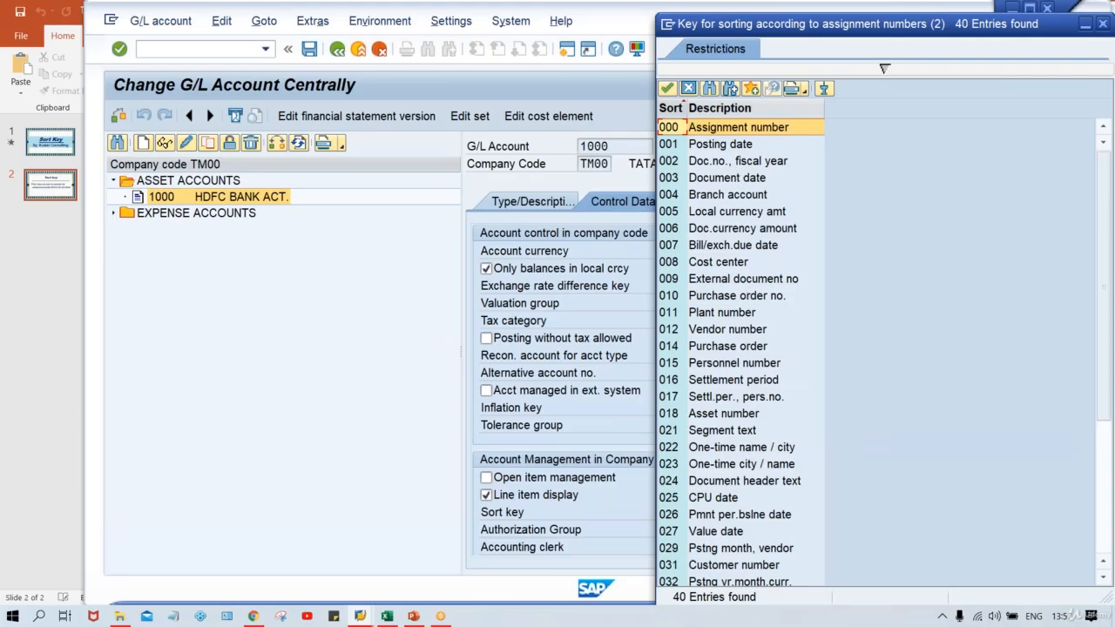
pyautogui.moveTo(719, 31); pyautogui.dragTo(555, 79)
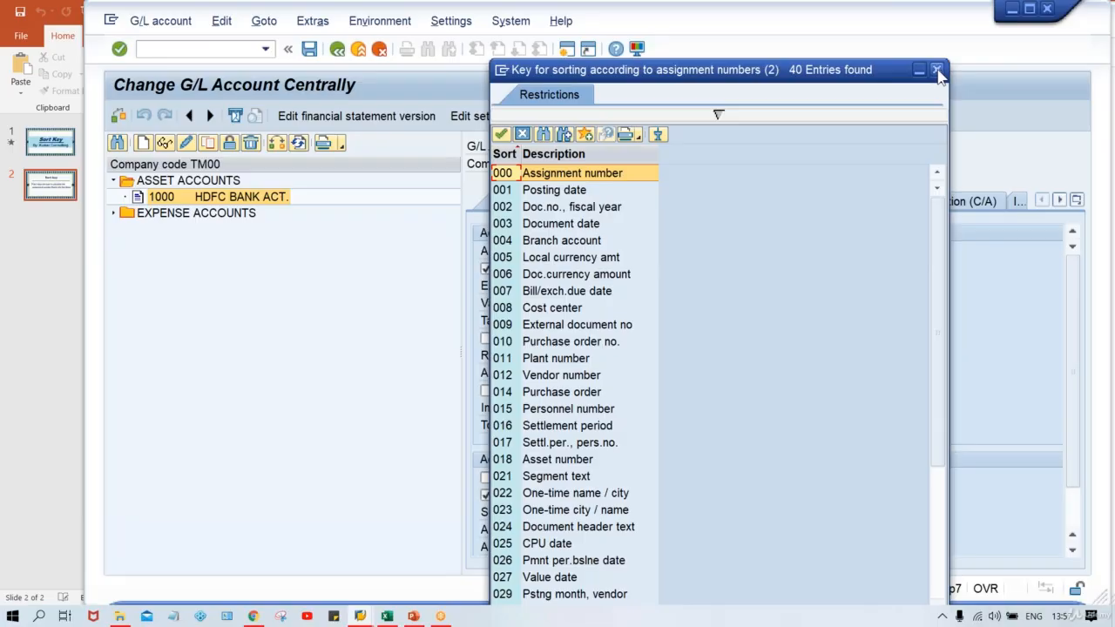
pyautogui.doubleClick(575, 209)
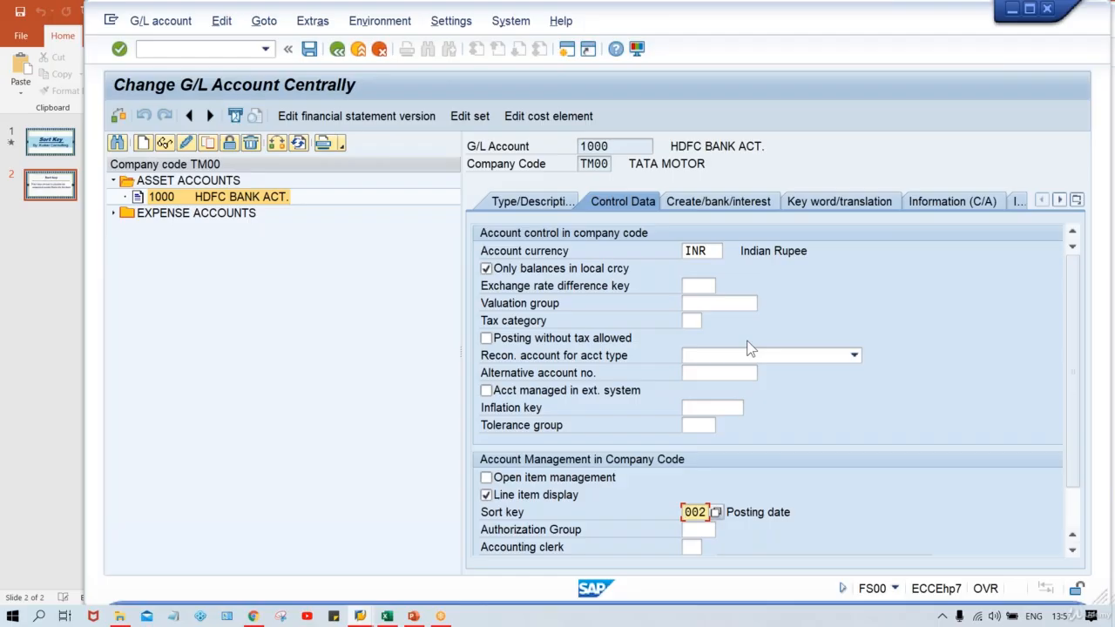
pyautogui.hotkey('ctrl', 's')
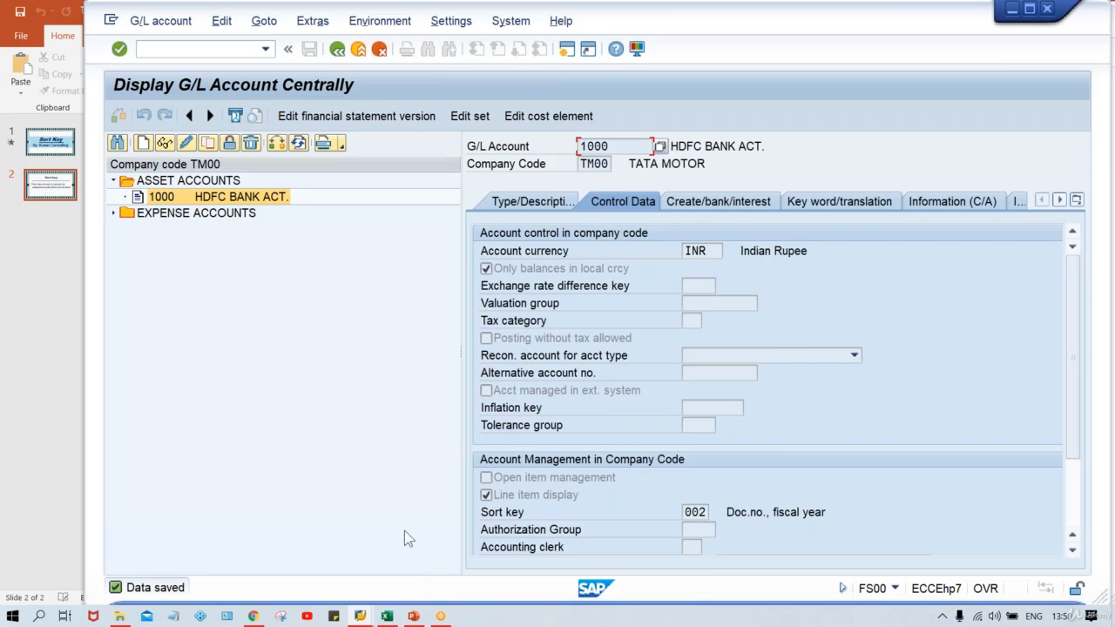
# Open another new session and start transaction FB50 to enter a G/L account document.
pyautogui.click(364, 615)
pyautogui.click(472, 582)
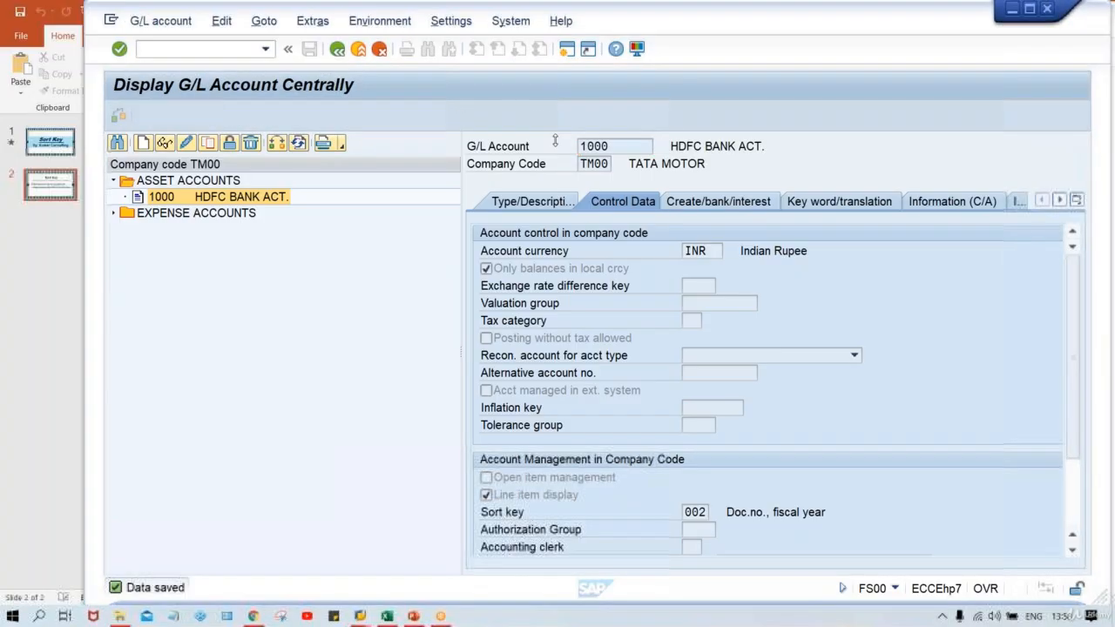
pyautogui.click(567, 52)
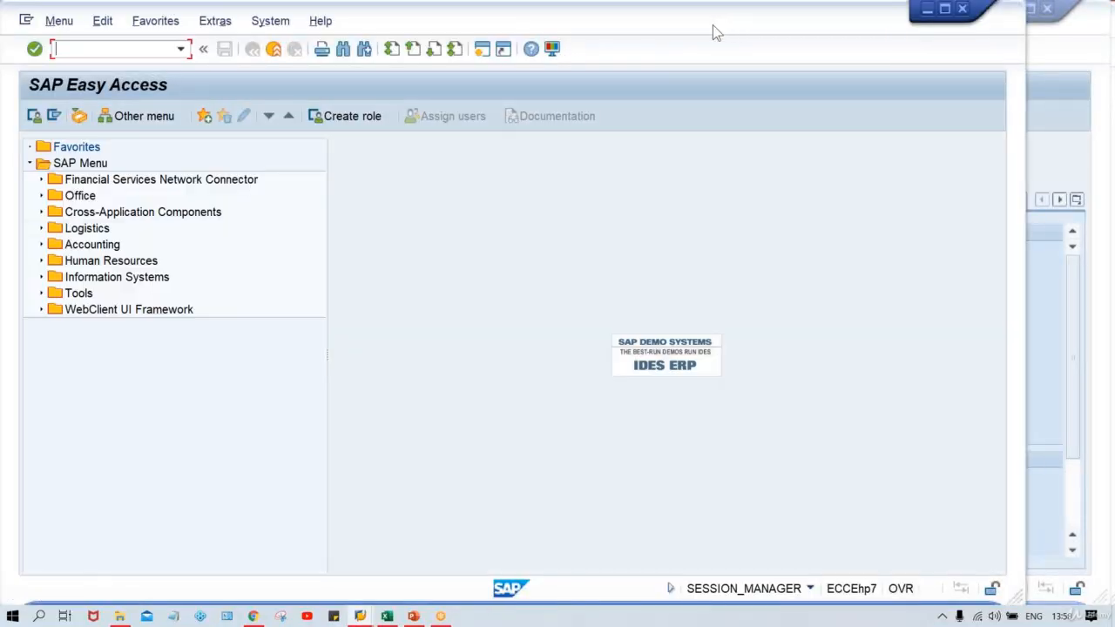
pyautogui.moveTo(722, 33); pyautogui.dragTo(791, 30)
pyautogui.write('FB5')
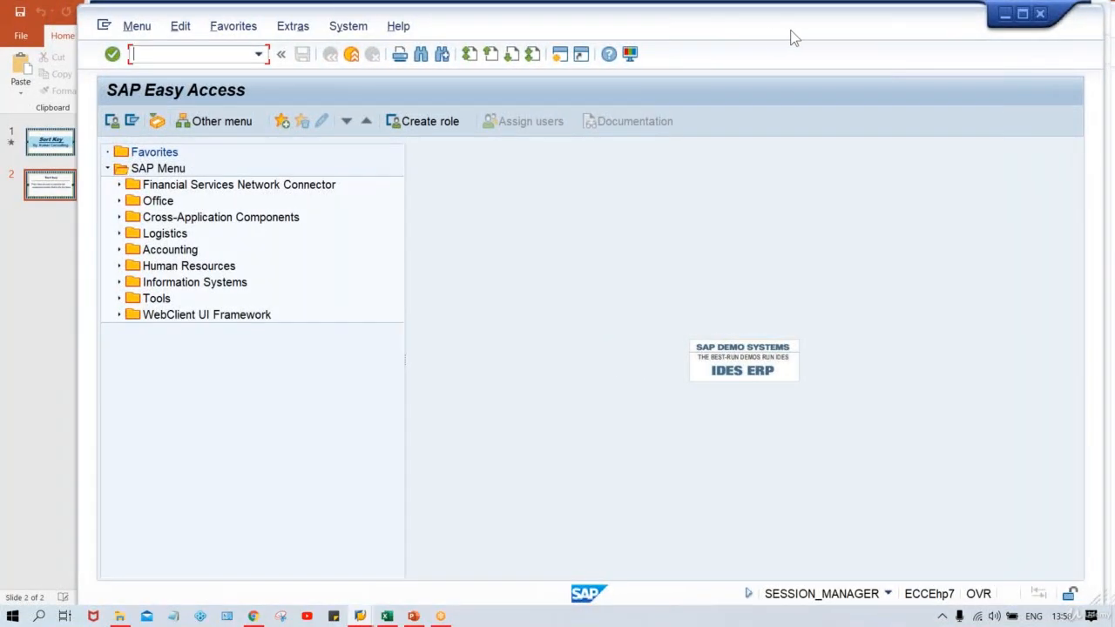
pyautogui.write('0')
pyautogui.press('Return')
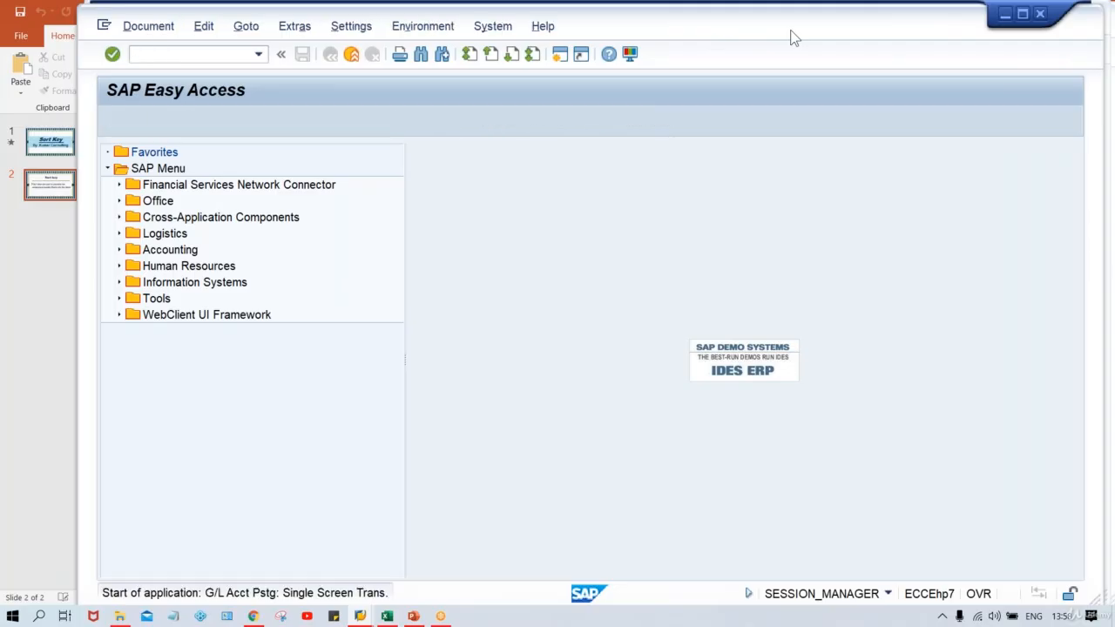
# Set the document date to 12.08.2020 and go to the first line item's G/L account.
pyautogui.write('12')
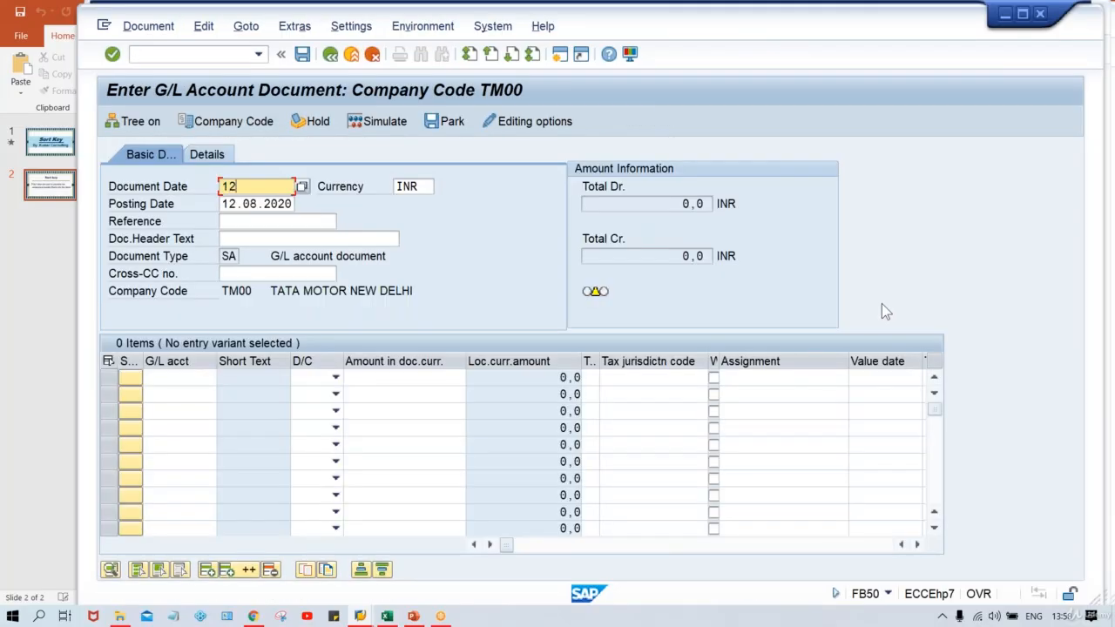
pyautogui.write('.08.2020')
pyautogui.press('Tab')
pyautogui.press('Tab')
pyautogui.press('Tab')
pyautogui.press('Tab')
pyautogui.press('Tab')
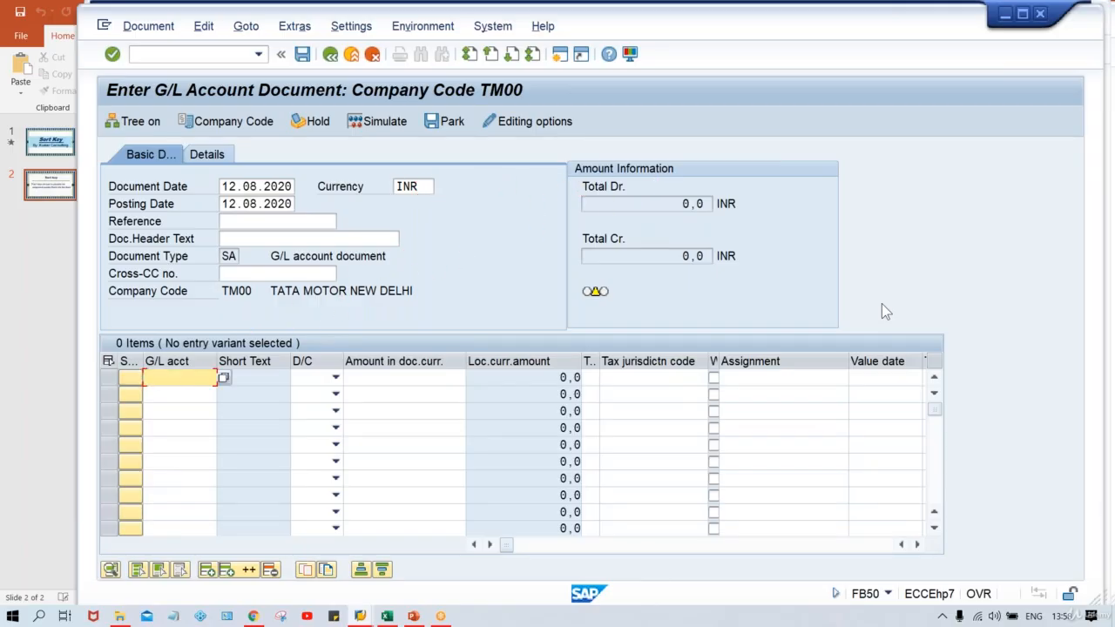
# Enter the first line item as a credit of 800 to G/L account 1000.
pyautogui.write('1000')
pyautogui.press('Tab')
pyautogui.press('c')
pyautogui.press('Tab')
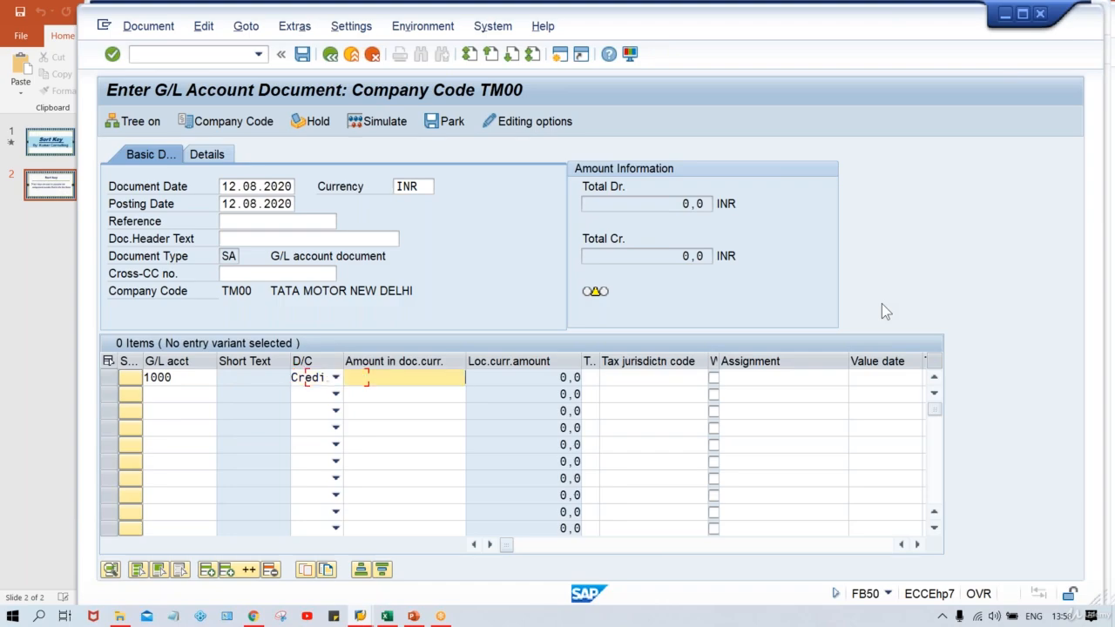
pyautogui.write('800')
pyautogui.hotkey('shift', 'Tab')
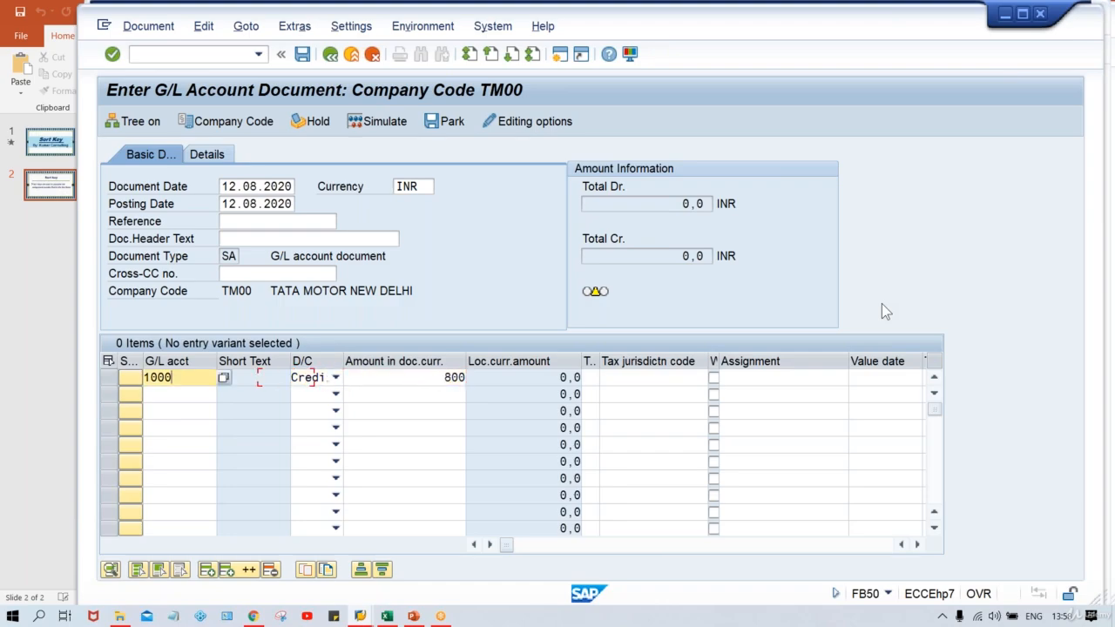
# Enter the second line item as a debit of 850 to G/L account 4000.
pyautogui.press('Down')
pyautogui.write('4000')
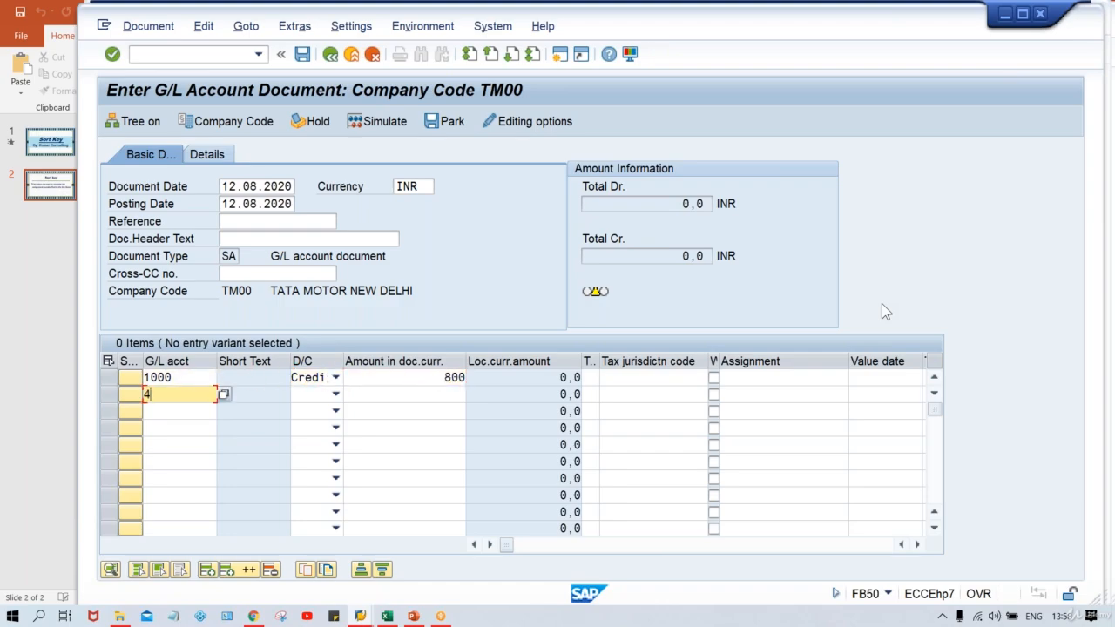
pyautogui.press('Tab')
pyautogui.press('Tab')
pyautogui.press('Down')
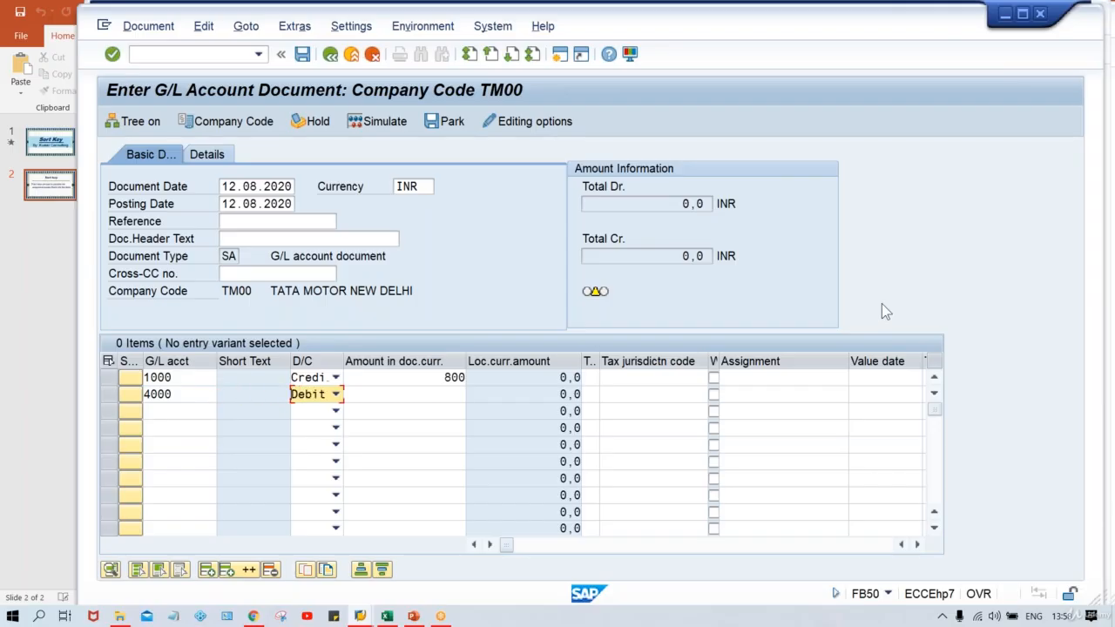
pyautogui.press('Tab')
pyautogui.write('850')
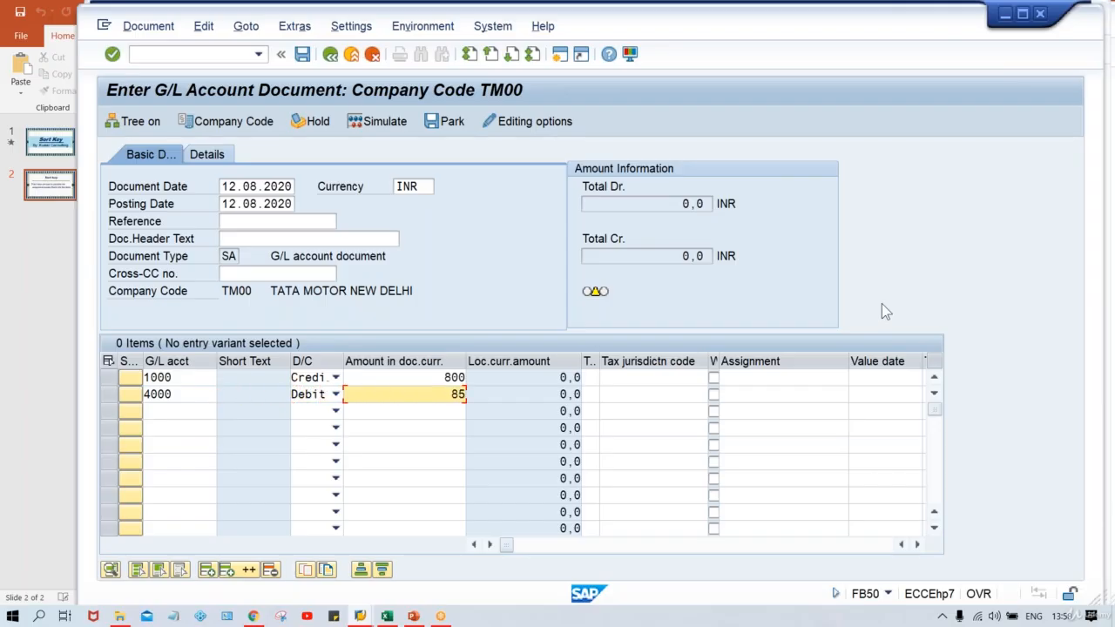
# Correct the first line item's amount to 850 and post the G/L account document.
pyautogui.press('Return')
pyautogui.press('BackSpace')
pyautogui.press('BackSpace')
pyautogui.press('BackSpace')
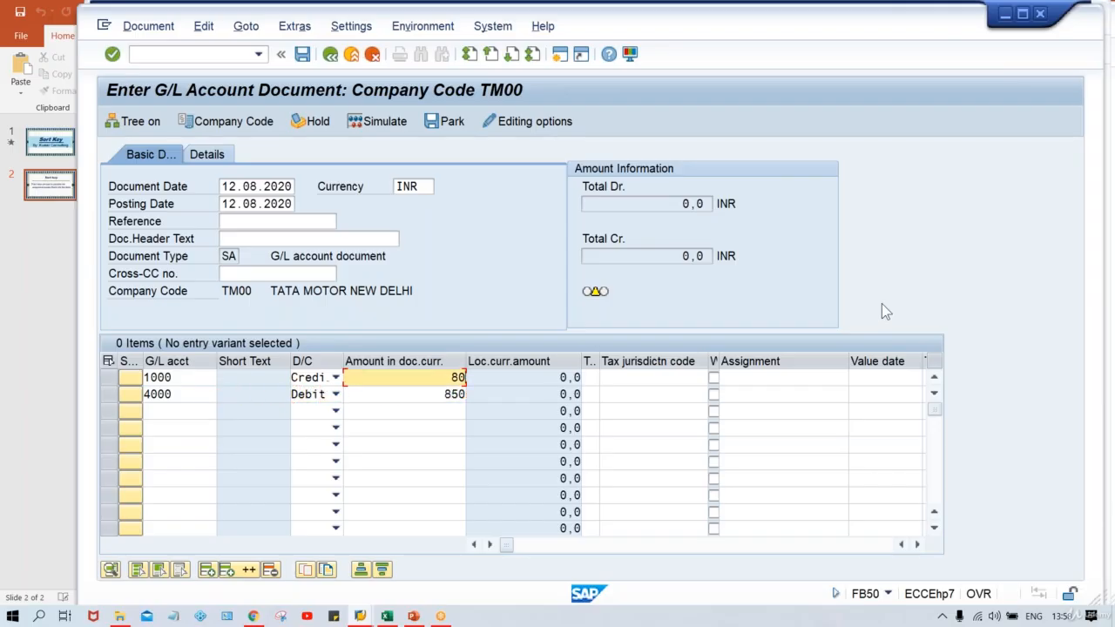
pyautogui.write('850')
pyautogui.press('Return')
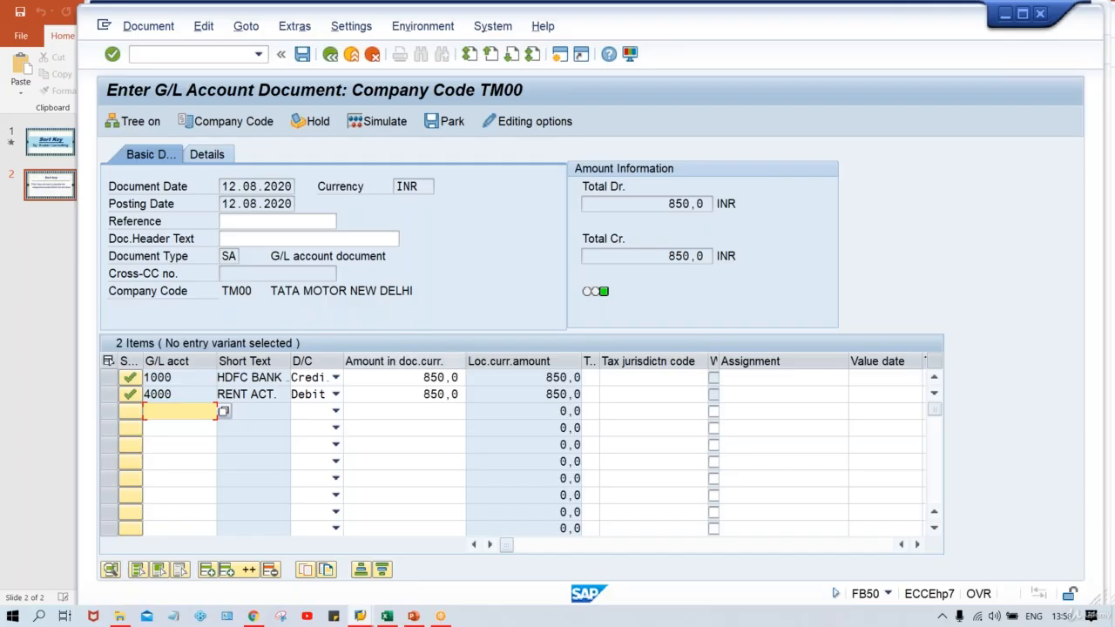
pyautogui.click(396, 378)
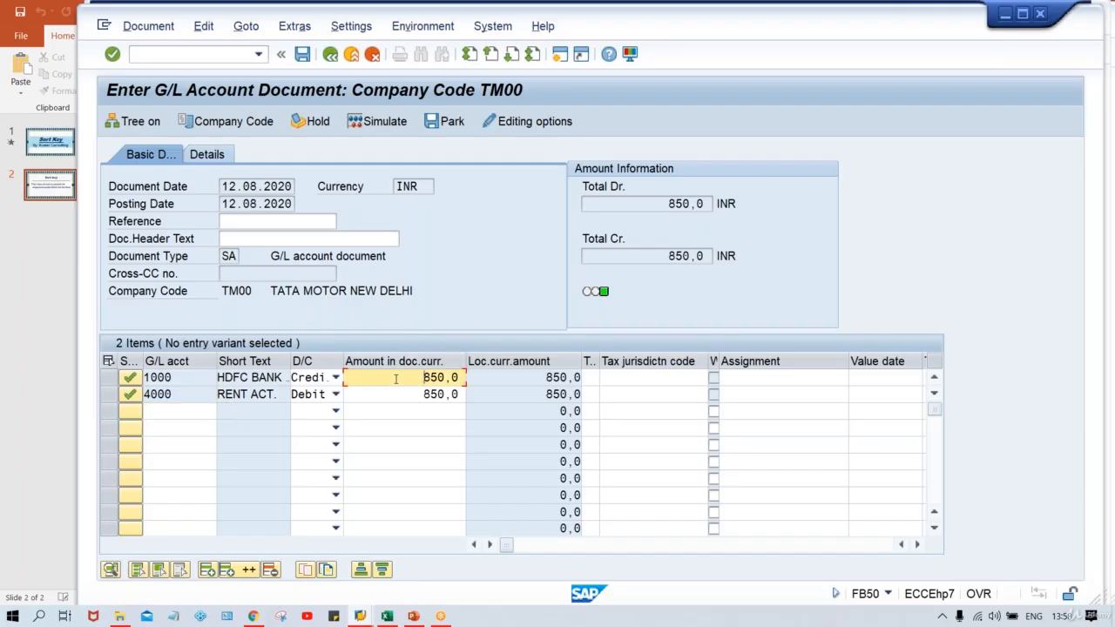
pyautogui.click(199, 380)
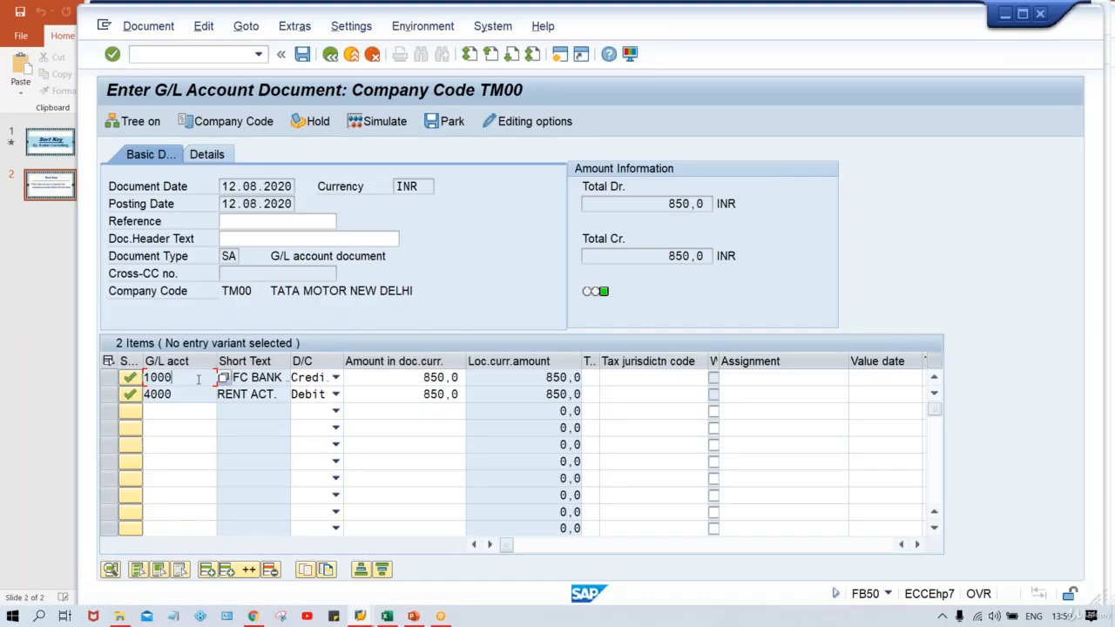
pyautogui.hotkey('ctrl', 's')
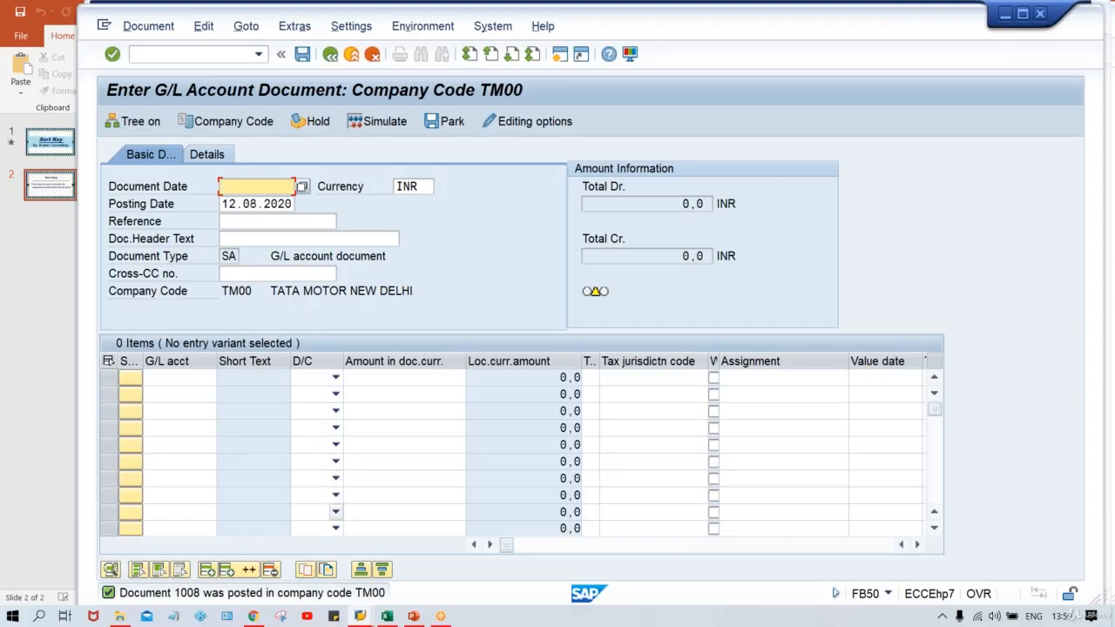
# Switch to the G/L account line item display session, refresh the list and check the assignment of the newly posted 850 item.
pyautogui.click(363, 618)
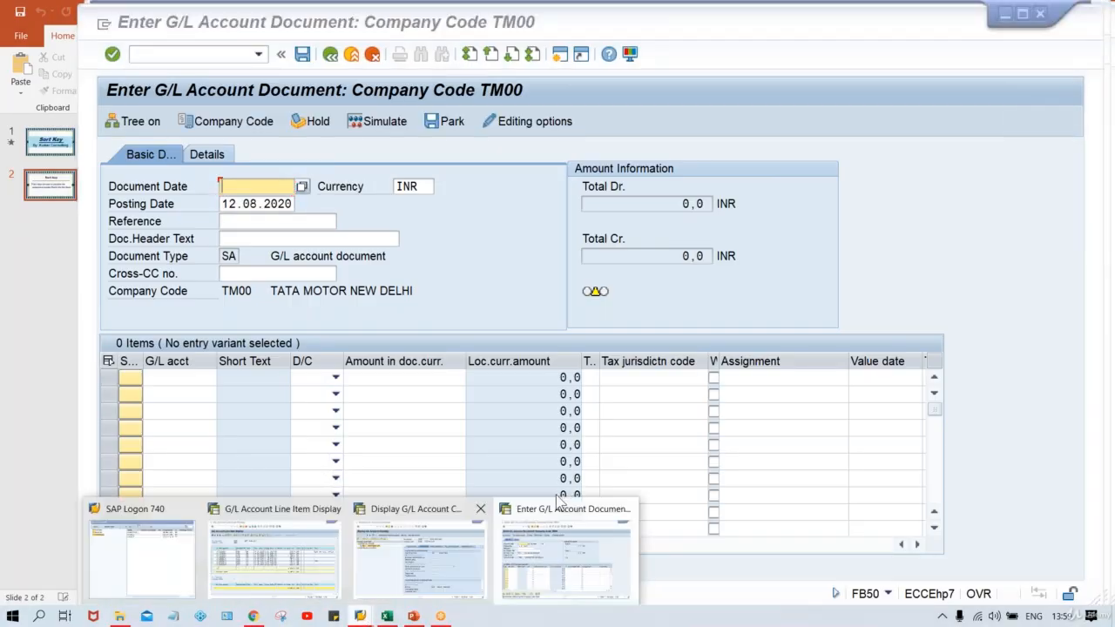
pyautogui.moveTo(460, 552)
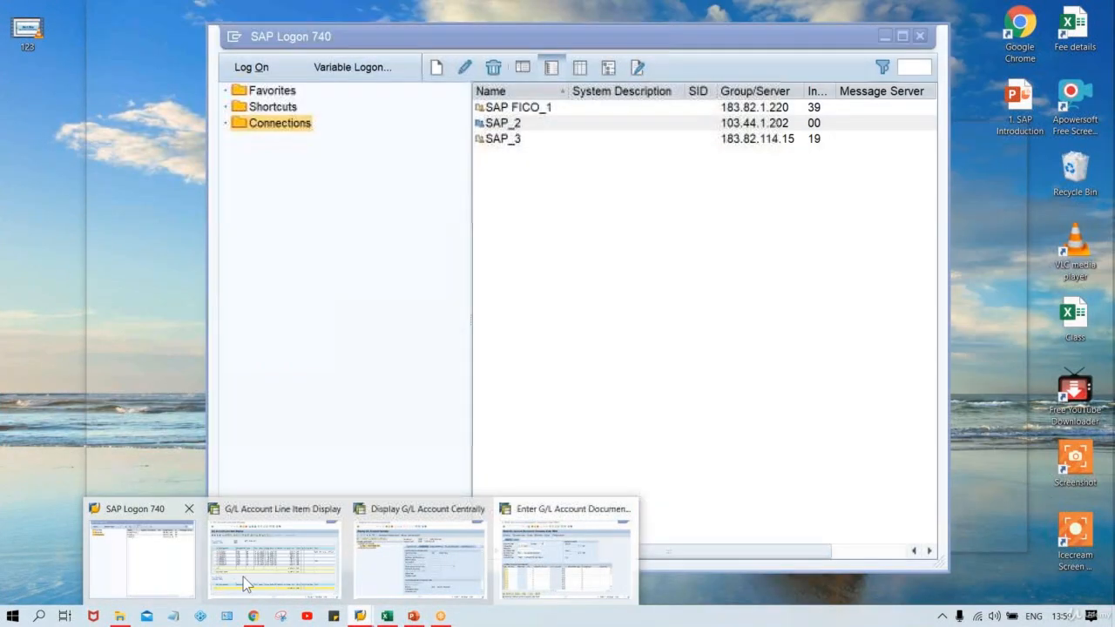
pyautogui.click(243, 577)
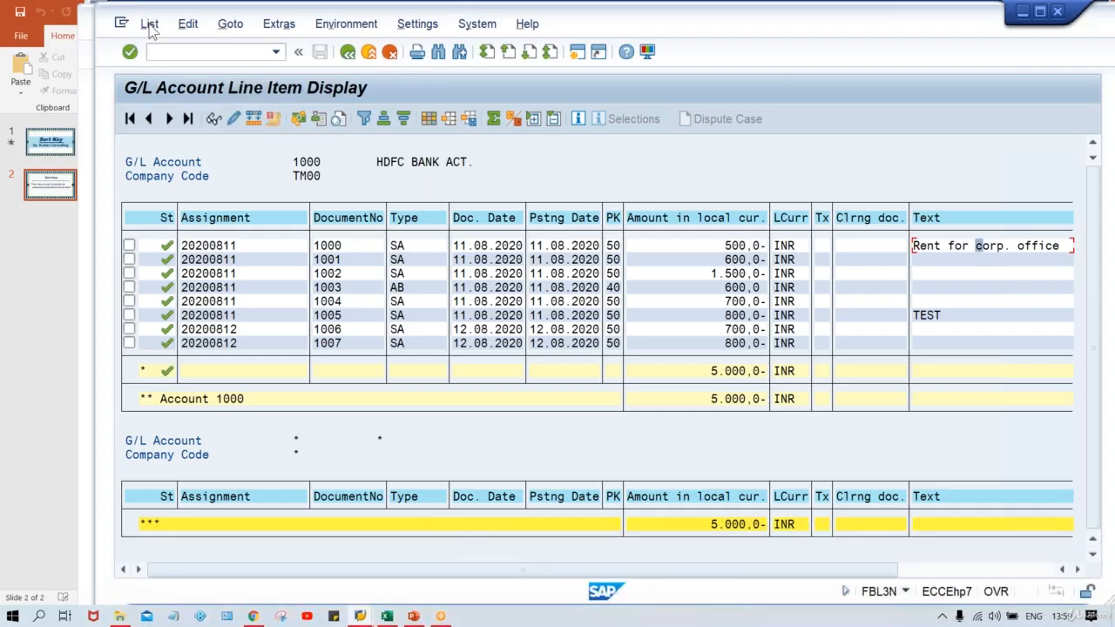
pyautogui.click(146, 23)
pyautogui.click(155, 69)
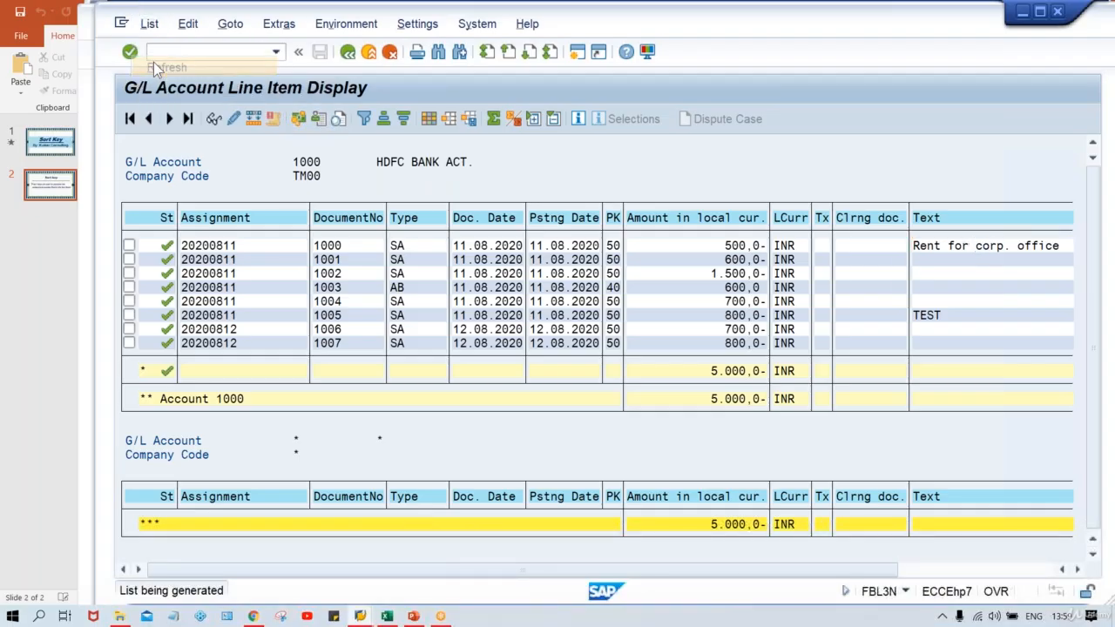
pyautogui.click(253, 248)
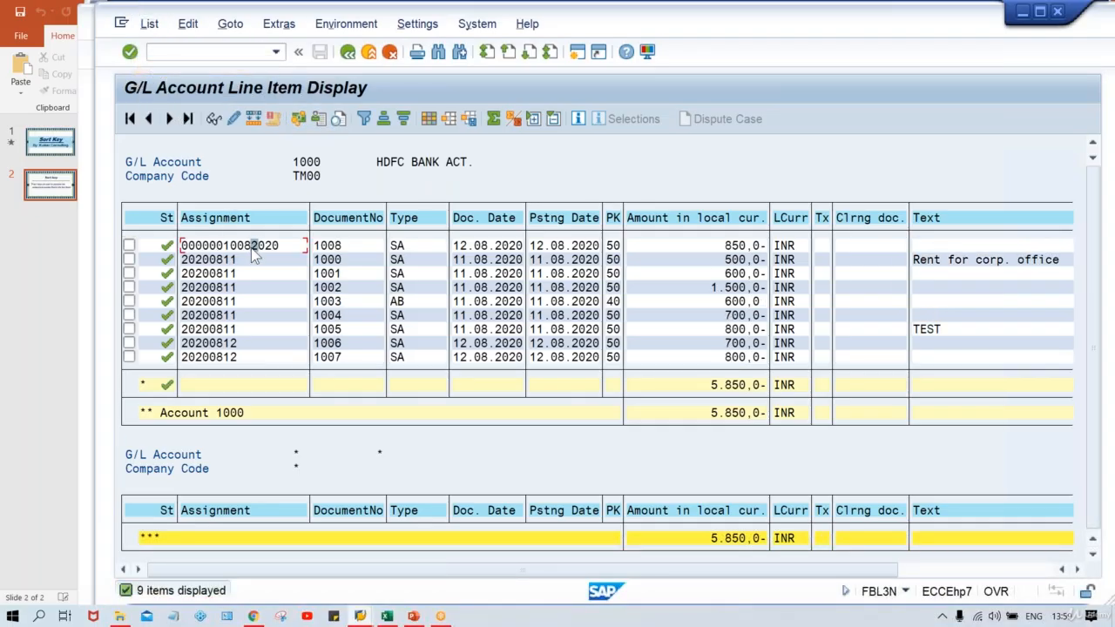
pyautogui.click(720, 246)
# Return to the G/L account document entry session and set the new document's date to 12.08.2020.
pyautogui.moveTo(367, 617)
pyautogui.moveTo(571, 582)
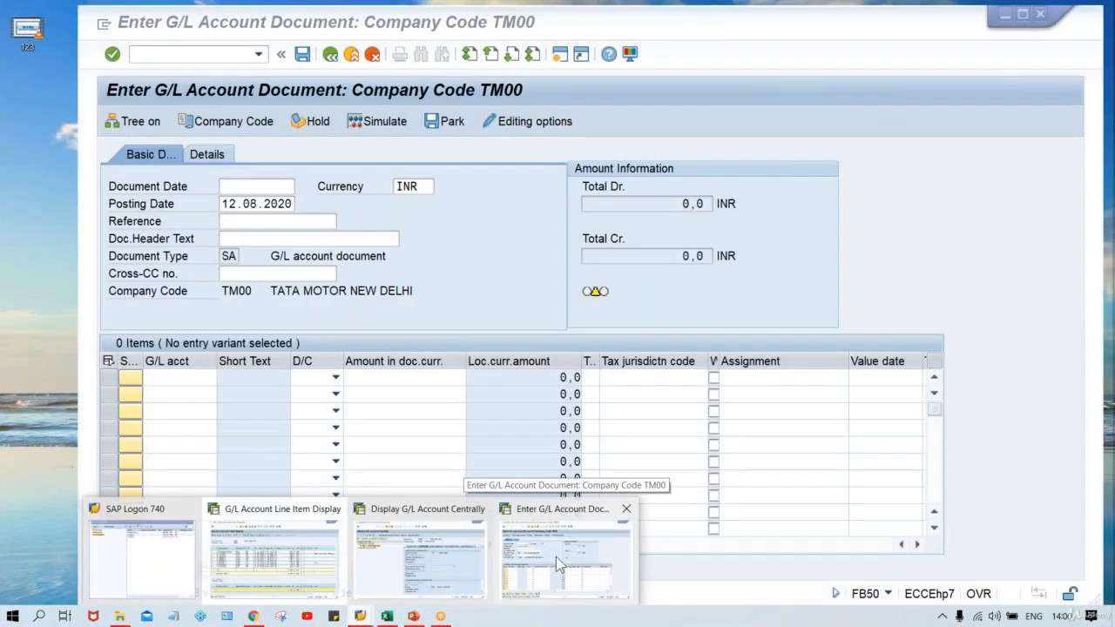
pyautogui.click(556, 562)
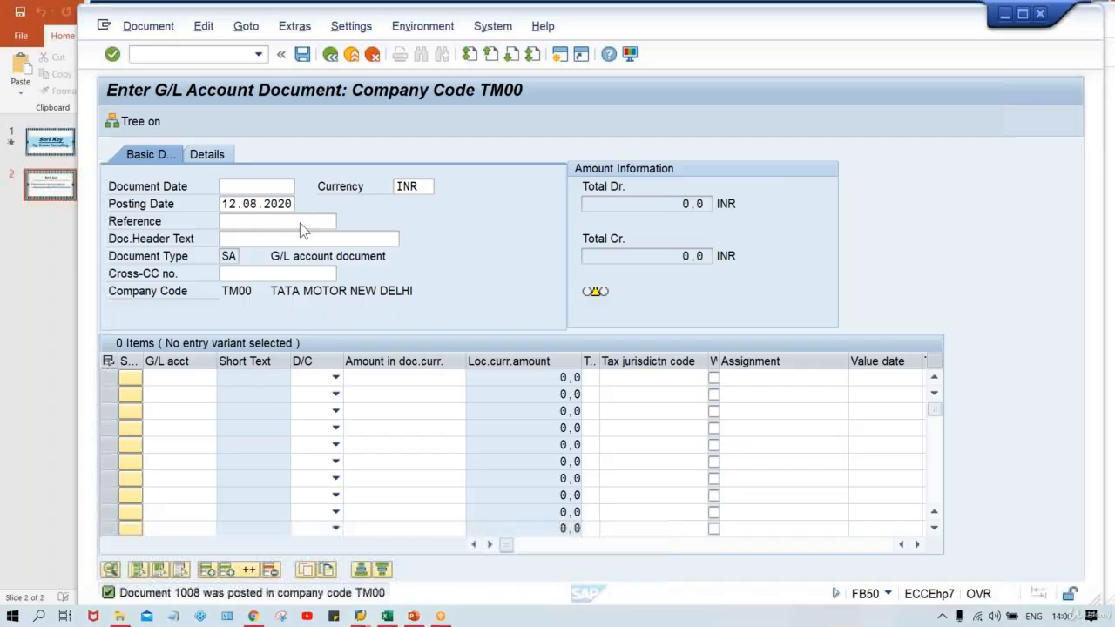
pyautogui.click(228, 185)
pyautogui.click(229, 185)
pyautogui.press('Down')
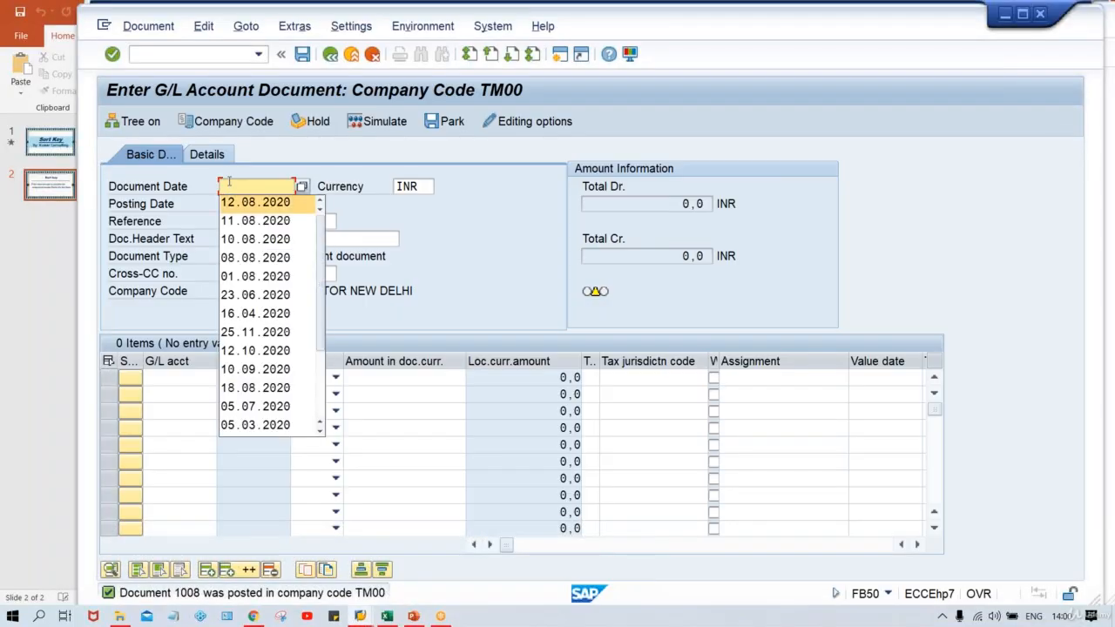
pyautogui.press('Return')
# Enter the first line item as a credit of 899 to G/L account 1000.
pyautogui.press('Return')
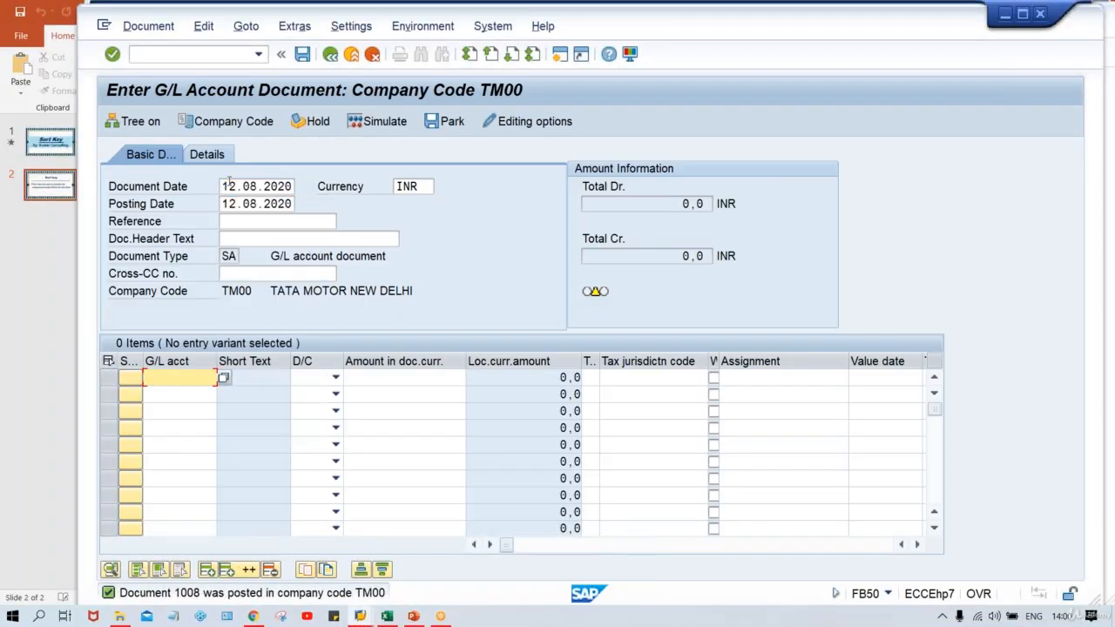
pyautogui.press('Down')
pyautogui.press('Return')
pyautogui.press('Tab')
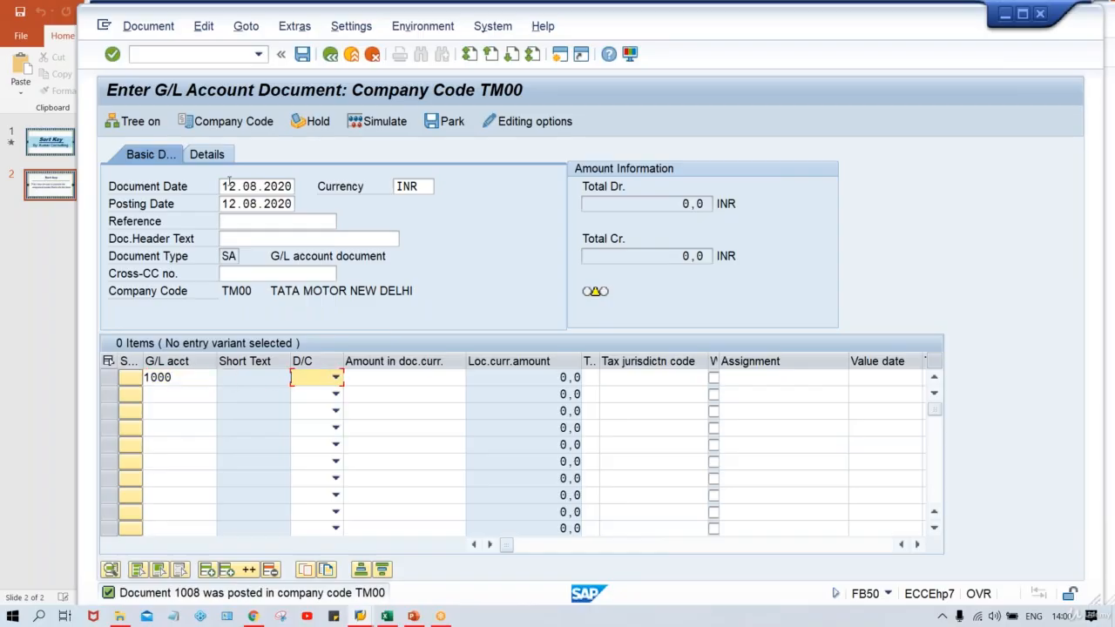
pyautogui.press('c')
pyautogui.press('Tab')
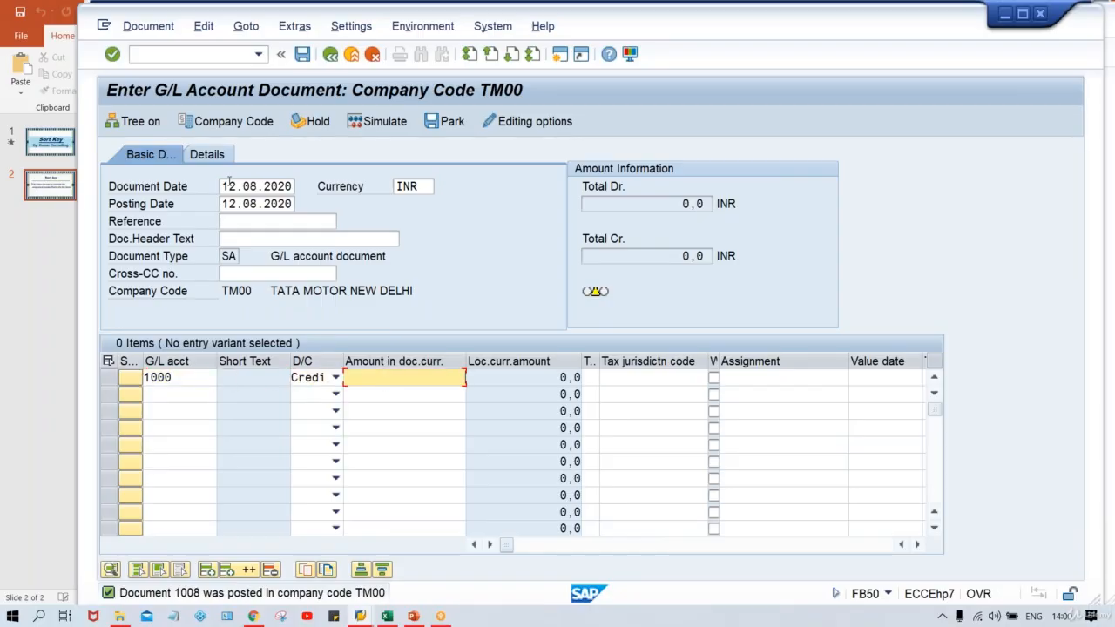
pyautogui.write('899')
# Enter the second line item as a debit of 899 to G/L account 4000.
pyautogui.hotkey('shift', 'Tab')
pyautogui.hotkey('shift', 'Tab')
pyautogui.hotkey('shift', 'Tab')
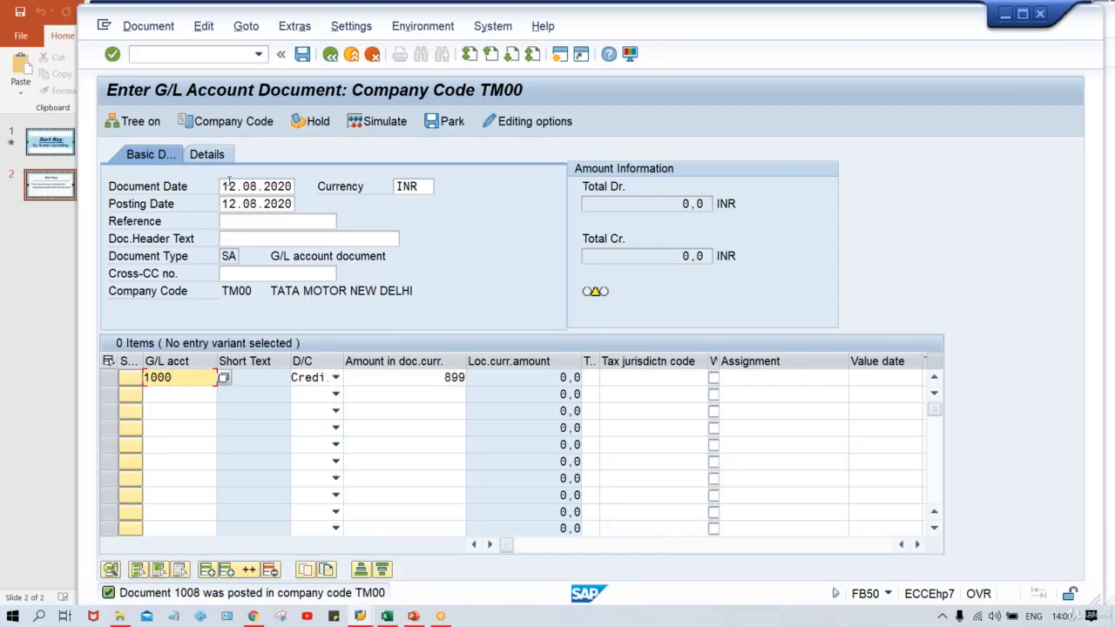
pyautogui.press('Down')
pyautogui.write('4000')
pyautogui.press('Tab')
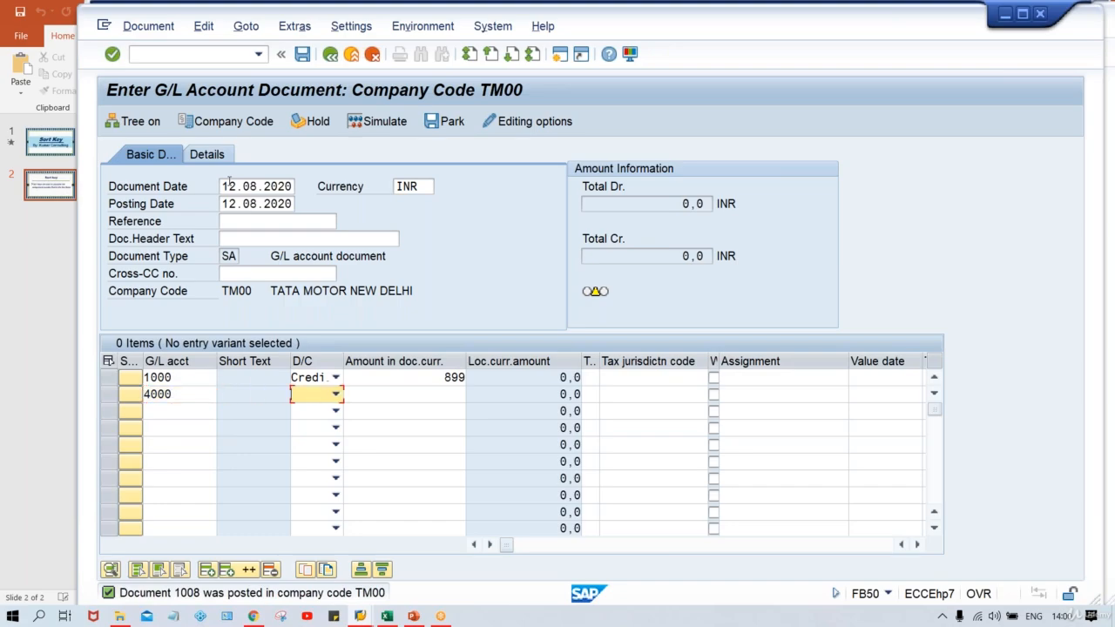
pyautogui.press('d')
pyautogui.press('Tab')
pyautogui.write('899')
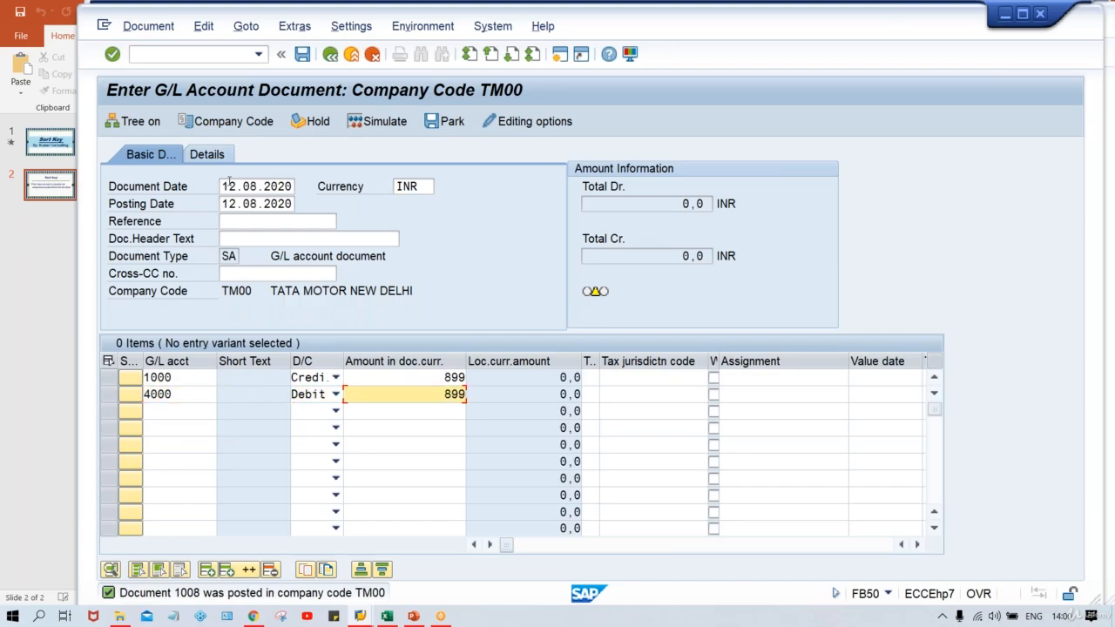
# Enter TEST as the assignment of the G/L account 1000 line item and post the document.
pyautogui.click(754, 377)
pyautogui.write('TEST')
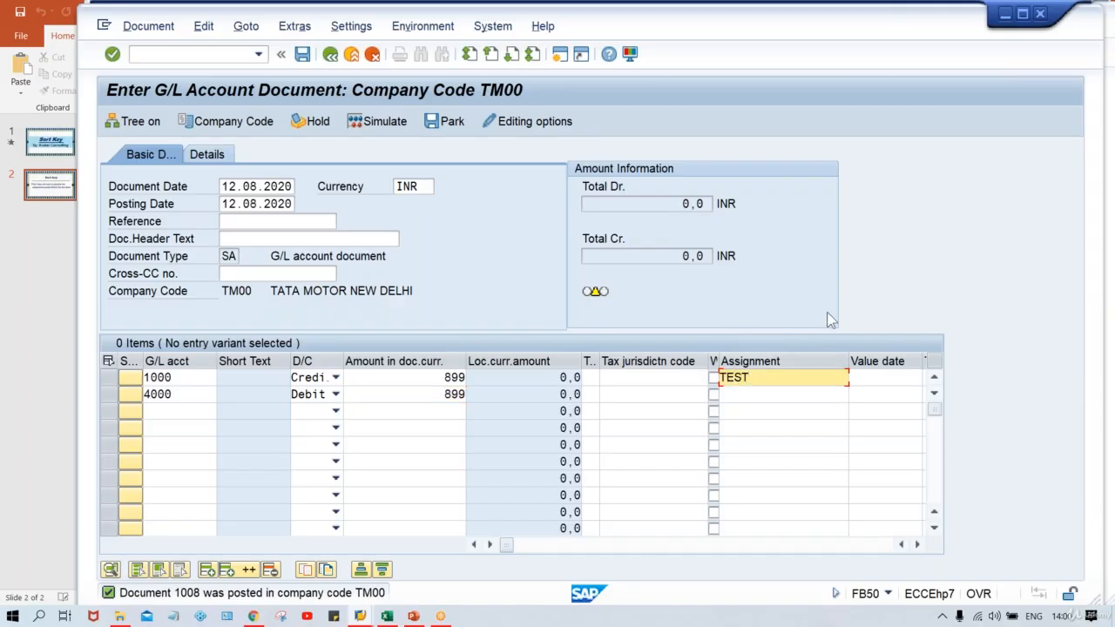
pyautogui.press('Return')
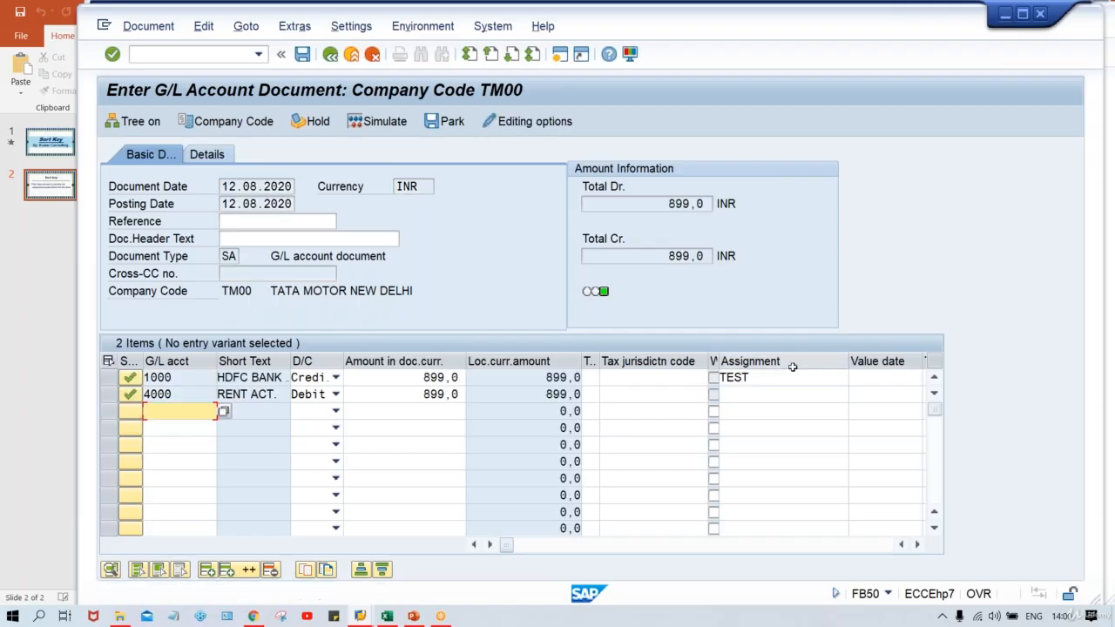
pyautogui.click(762, 377)
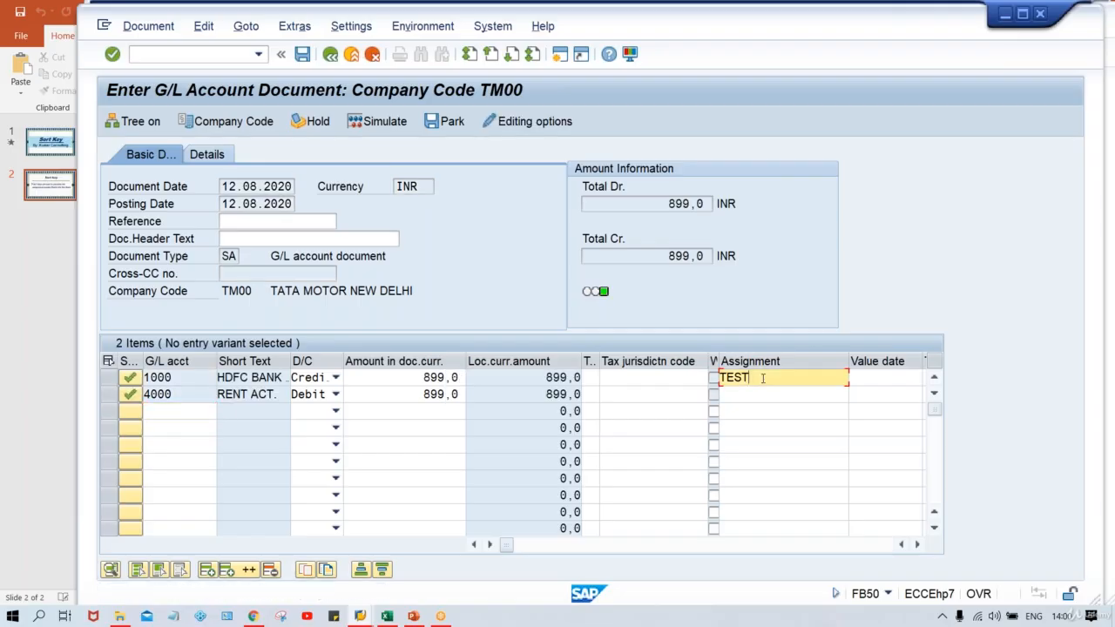
pyautogui.hotkey('ctrl', 's')
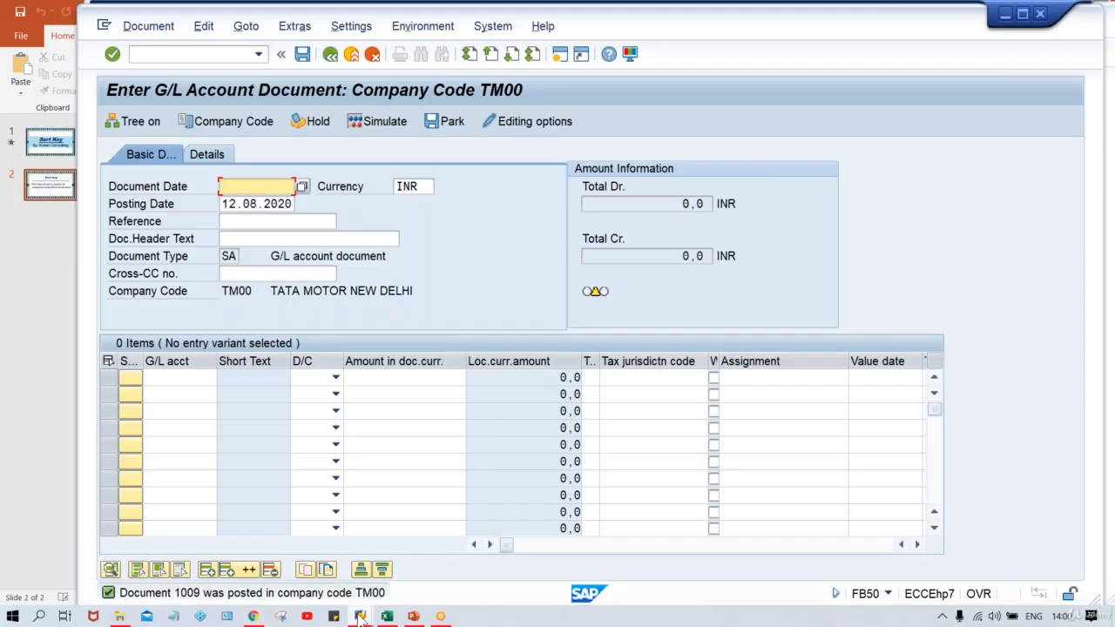
# Refresh the line item list of G/L account 1000 and compare the manually entered assignment with the one filled by the sort key.
pyautogui.click(283, 545)
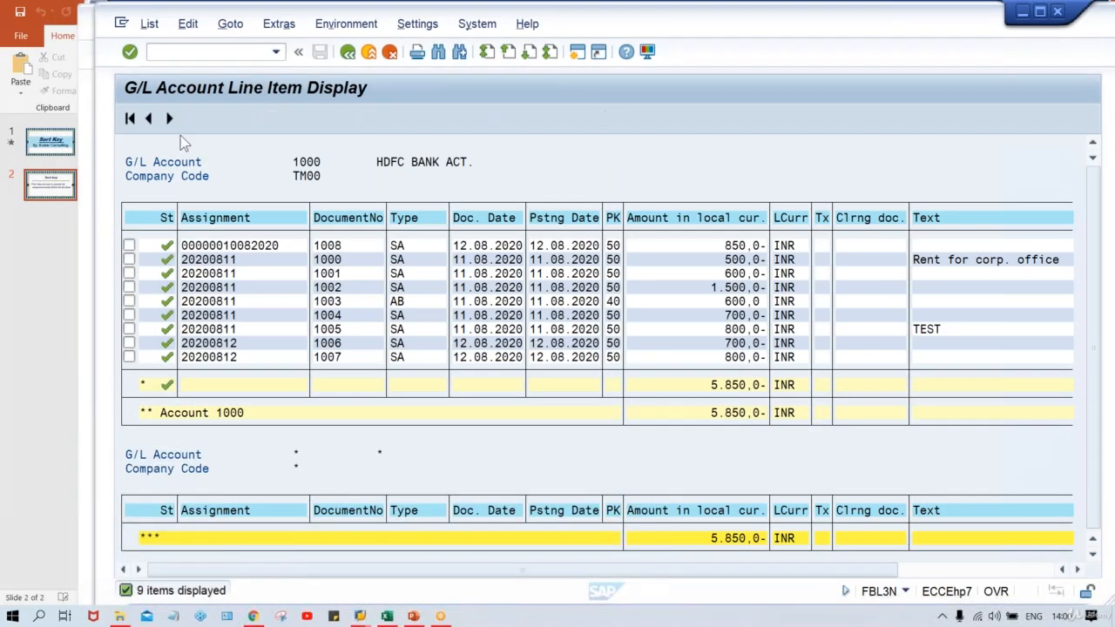
pyautogui.click(150, 26)
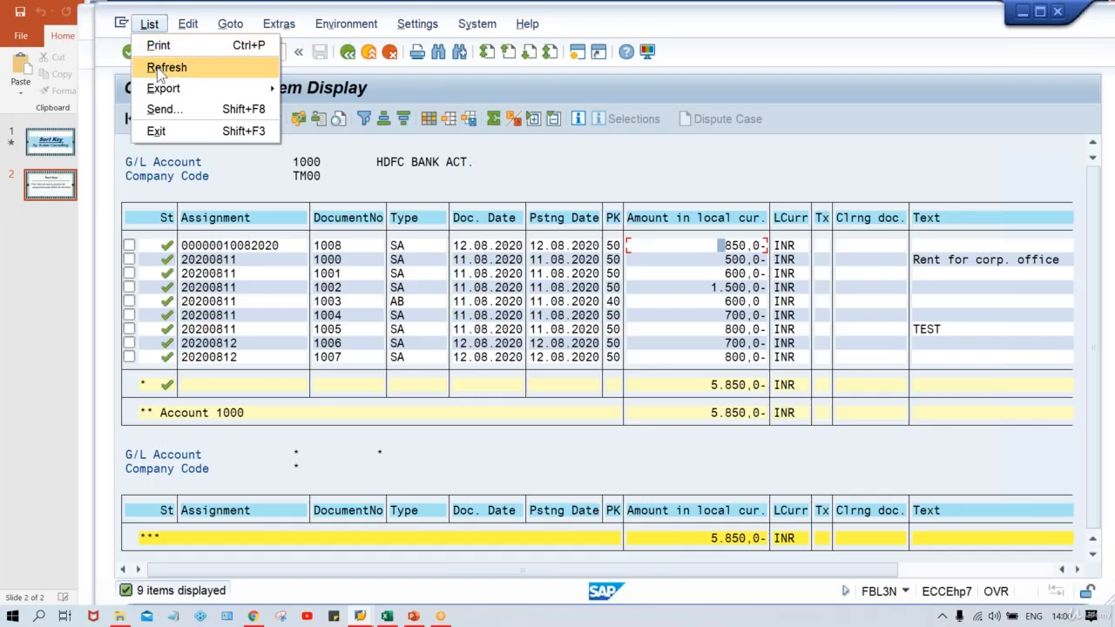
pyautogui.click(160, 68)
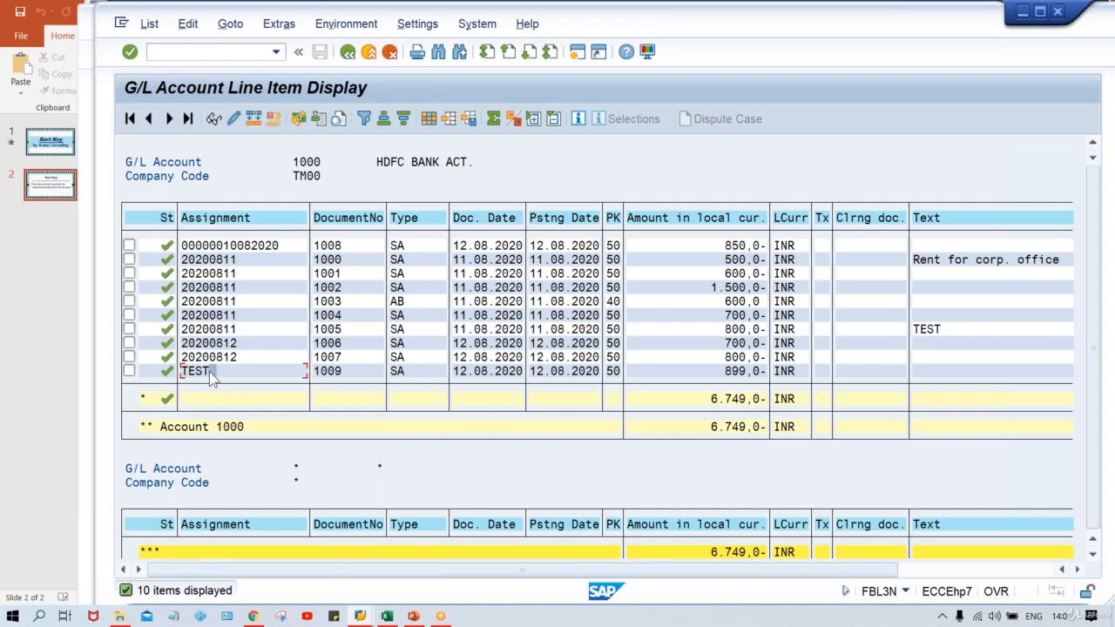
pyautogui.click(242, 375)
pyautogui.click(290, 248)
pyautogui.click(246, 247)
pyautogui.click(287, 246)
pyautogui.hotkey('alt', 'Tab')
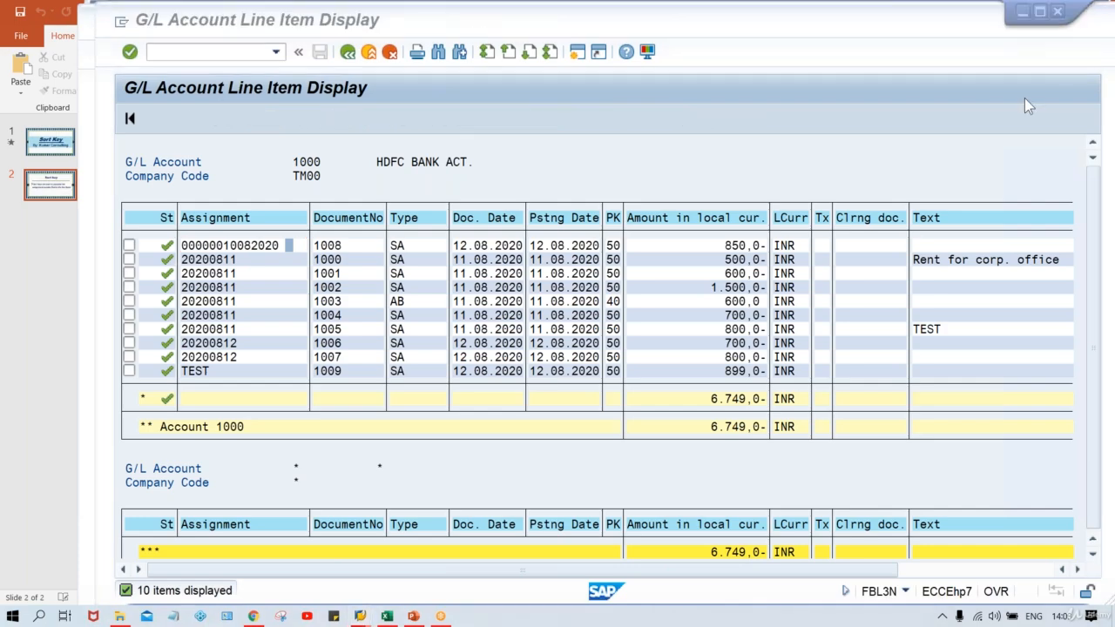